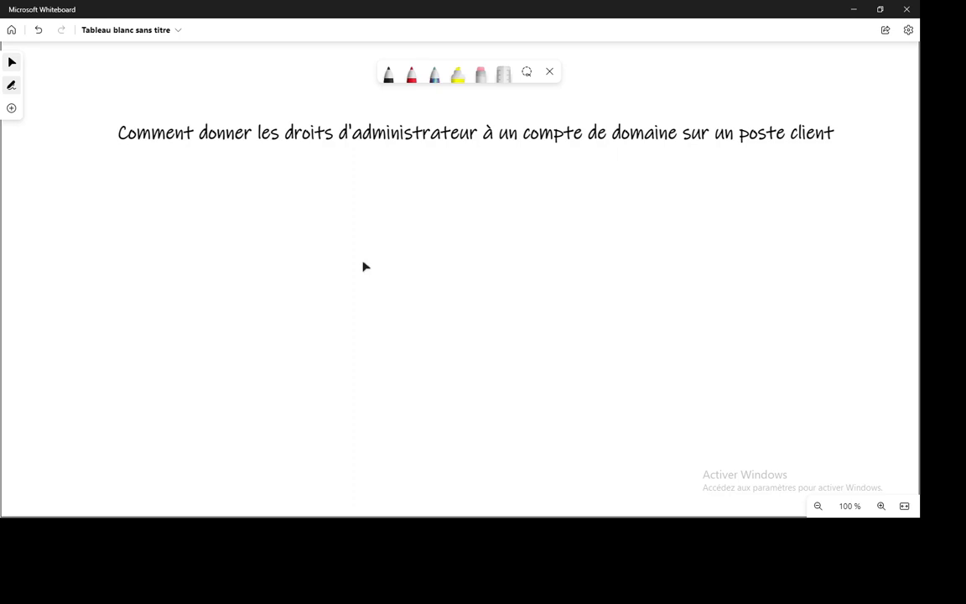
# With the black pen, sketch the server tower on the left and the client screen on the right
pyautogui.click(388, 75)
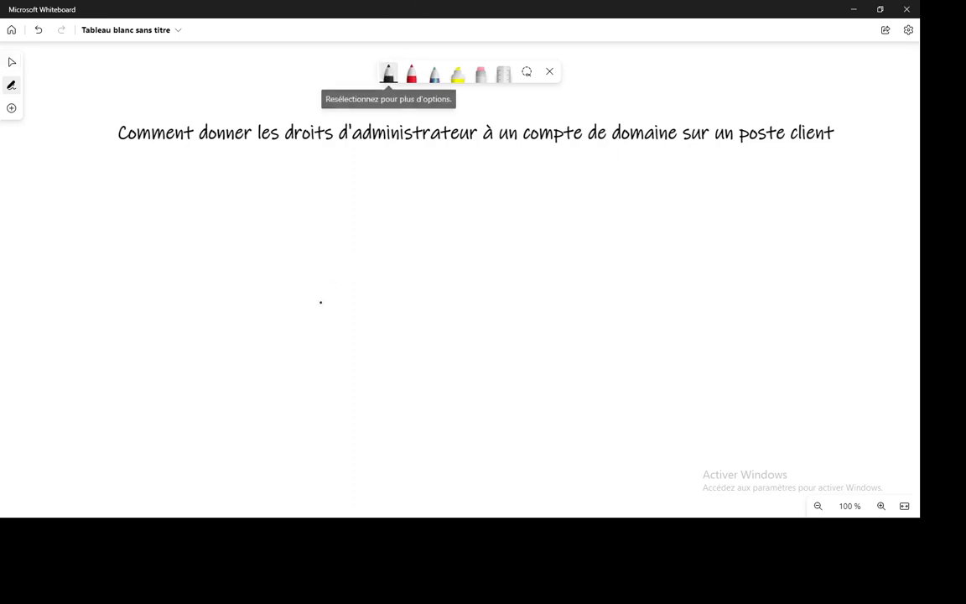
pyautogui.moveTo(309, 253); pyautogui.dragTo(307, 321)
pyautogui.moveTo(304, 388)
pyautogui.mouseDown()
pyautogui.moveTo(309, 254)
pyautogui.moveTo(394, 261)
pyautogui.moveTo(303, 379)
pyautogui.mouseUp()
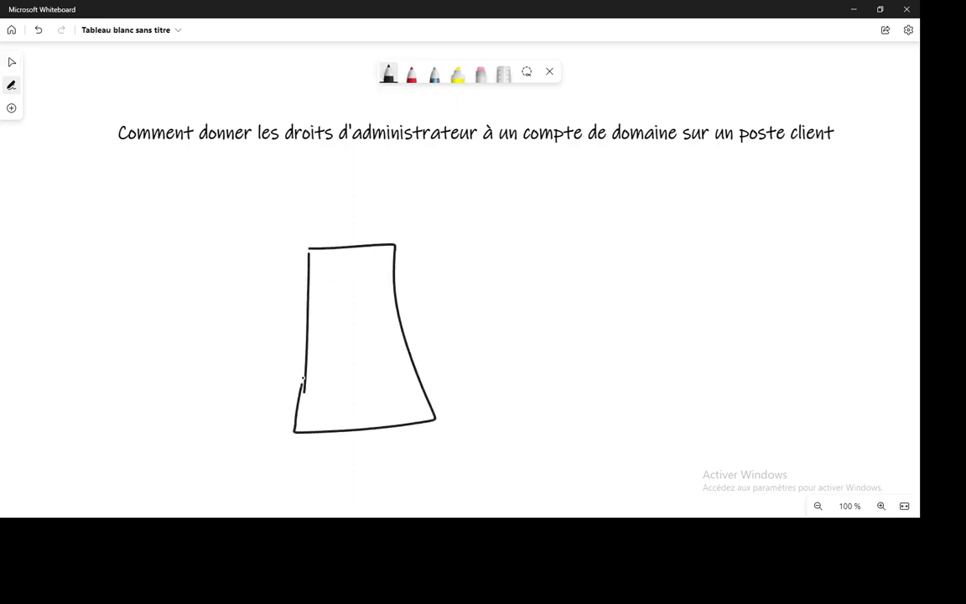
pyautogui.moveTo(660, 317)
pyautogui.mouseDown()
pyautogui.moveTo(668, 369)
pyautogui.moveTo(778, 354)
pyautogui.moveTo(653, 352)
pyautogui.mouseUp()
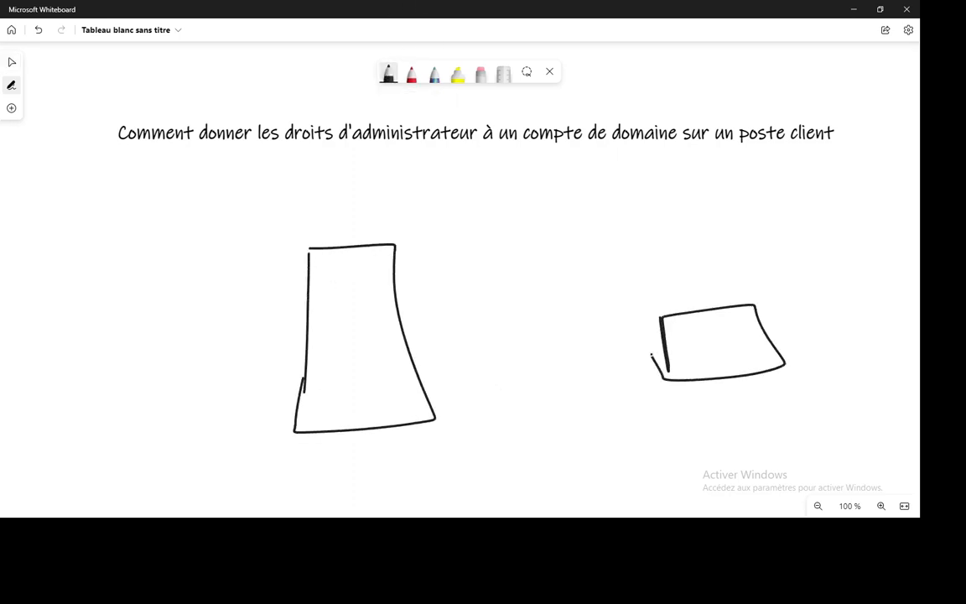
pyautogui.moveTo(652, 269)
pyautogui.mouseDown()
pyautogui.moveTo(670, 372)
pyautogui.moveTo(650, 390)
pyautogui.mouseUp()
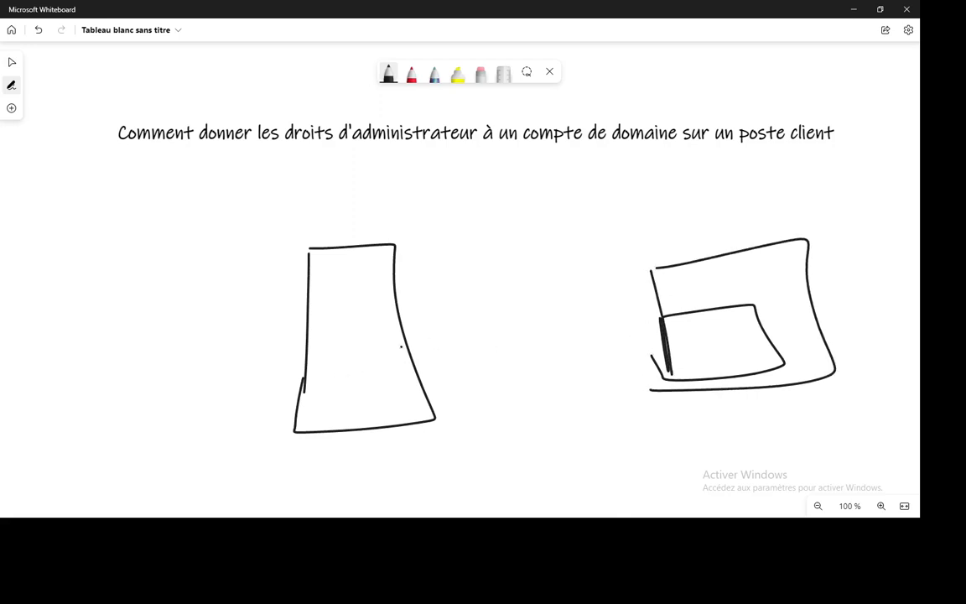
# Draw link lines joining the tower to the screen through a small box labelled 'Sr'
pyautogui.moveTo(405, 346); pyautogui.dragTo(493, 346)
pyautogui.moveTo(493, 324)
pyautogui.mouseDown()
pyautogui.moveTo(498, 369)
pyautogui.moveTo(590, 355)
pyautogui.moveTo(526, 367)
pyautogui.mouseUp()
pyautogui.moveTo(525, 329)
pyautogui.mouseDown()
pyautogui.moveTo(520, 359)
pyautogui.moveTo(563, 335)
pyautogui.moveTo(736, 319)
pyautogui.mouseUp()
pyautogui.moveTo(335, 202)
pyautogui.mouseDown()
pyautogui.moveTo(320, 228)
pyautogui.moveTo(432, 199)
pyautogui.mouseUp()
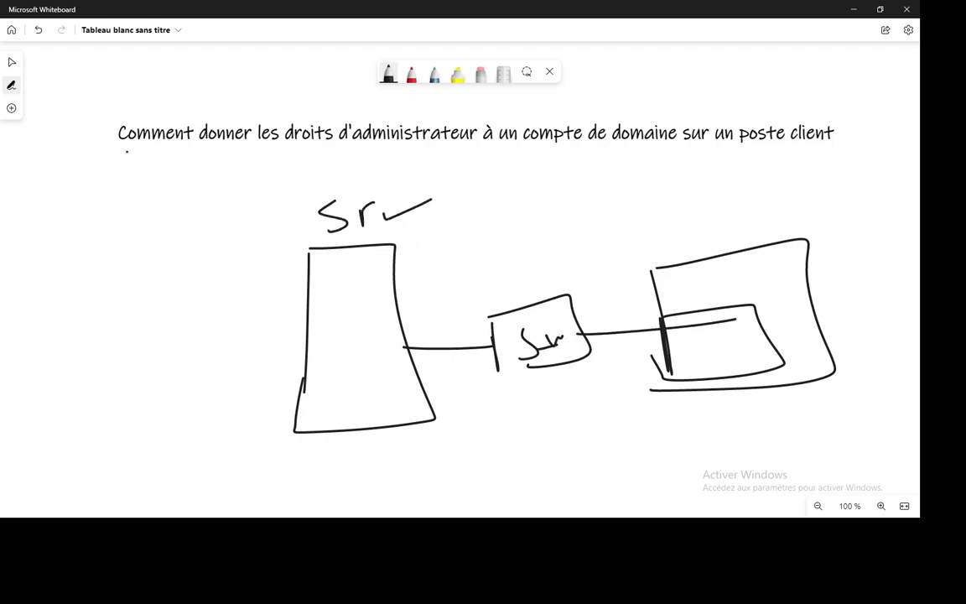
pyautogui.click(10, 108)
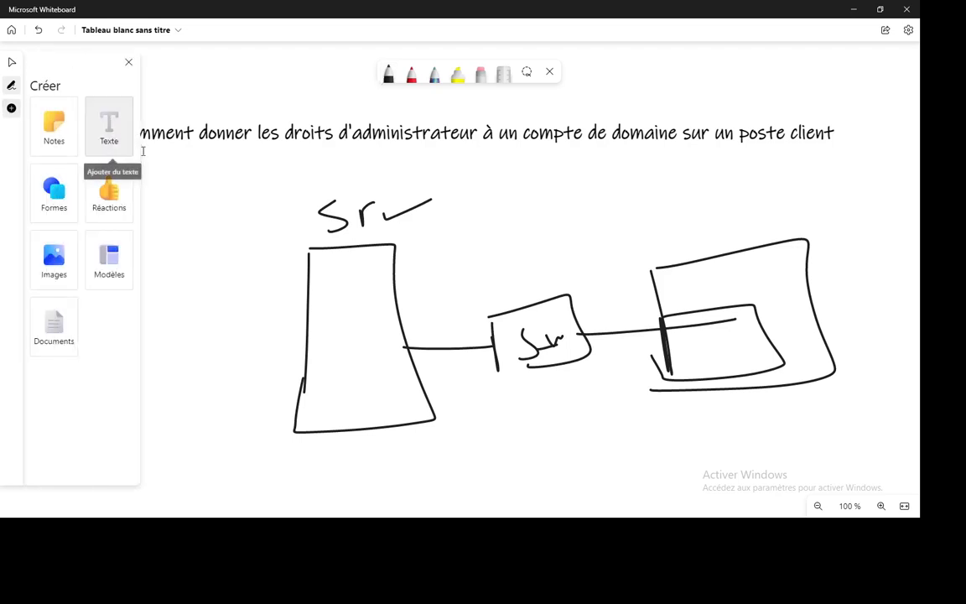
# Add a text label 'user' inside the server tower and nudge it slightly left
pyautogui.click(339, 291)
pyautogui.write('us')
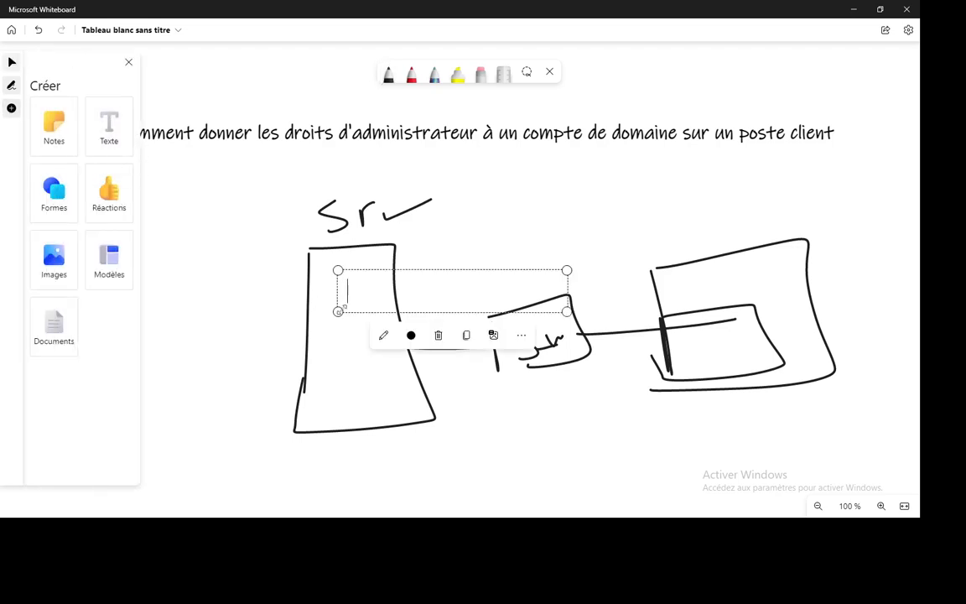
pyautogui.write('esr')
pyautogui.press('BackSpace')
pyautogui.press('BackSpace')
pyautogui.write('r')
pyautogui.click(365, 323)
pyautogui.moveTo(364, 296); pyautogui.dragTo(350, 296)
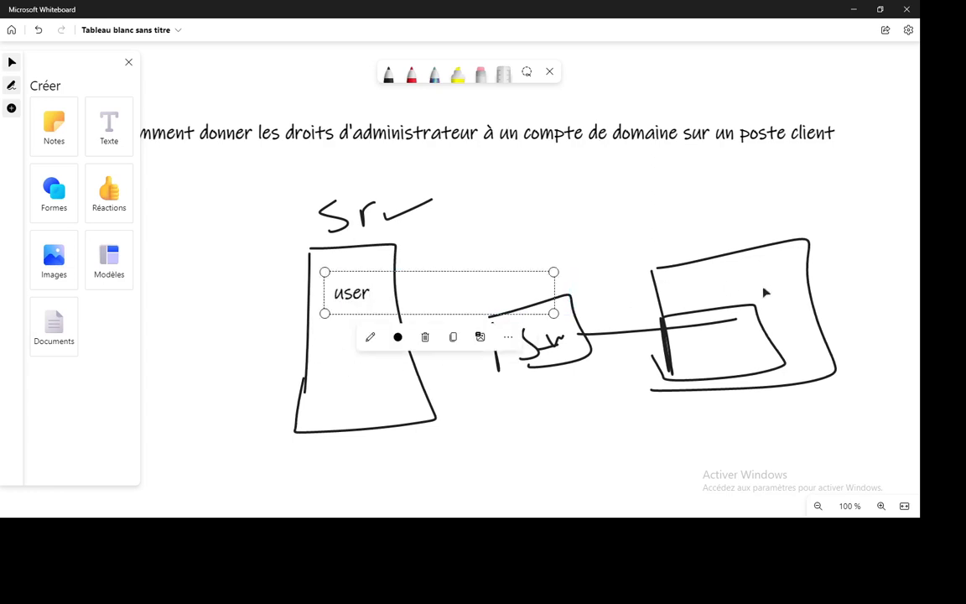
pyautogui.click(764, 292)
# Add a second text label 'admin' inside the client screen
pyautogui.click(109, 126)
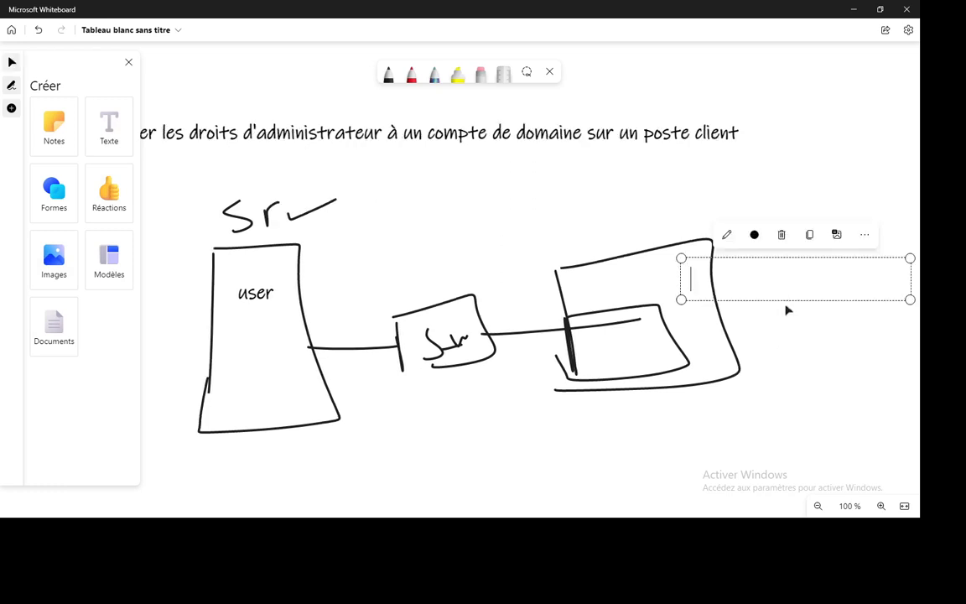
pyautogui.write('user')
pyautogui.press('BackSpace')
pyautogui.press('BackSpace')
pyautogui.press('BackSpace')
pyautogui.press('BackSpace')
pyautogui.write('admin')
pyautogui.click(787, 431)
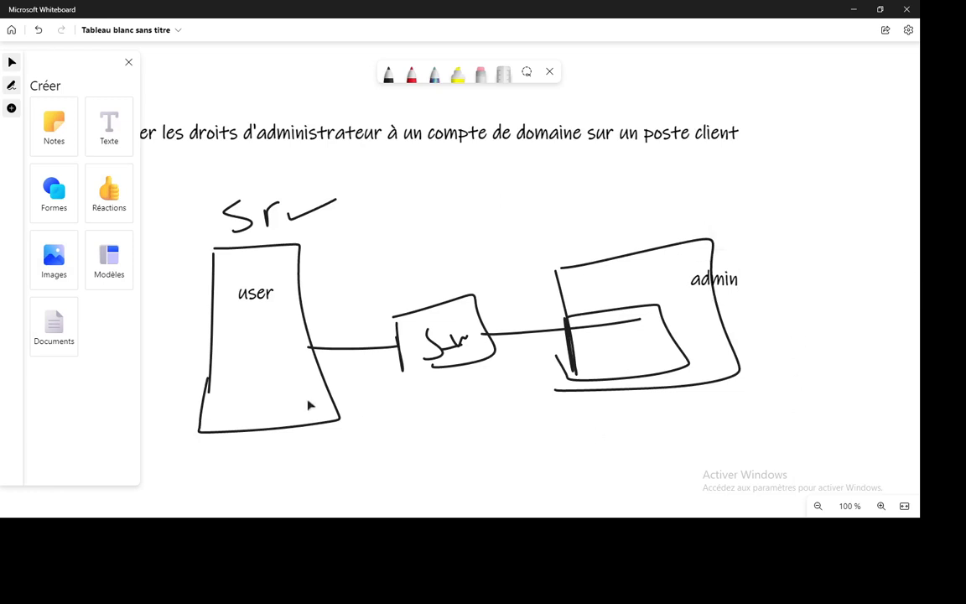
# In red ink, circle 'user', draw a curve to the client screen, and write AD by the server label
pyautogui.click(411, 77)
pyautogui.moveTo(238, 269)
pyautogui.mouseDown()
pyautogui.moveTo(260, 329)
pyautogui.moveTo(236, 268)
pyautogui.mouseUp()
pyautogui.click(265, 336)
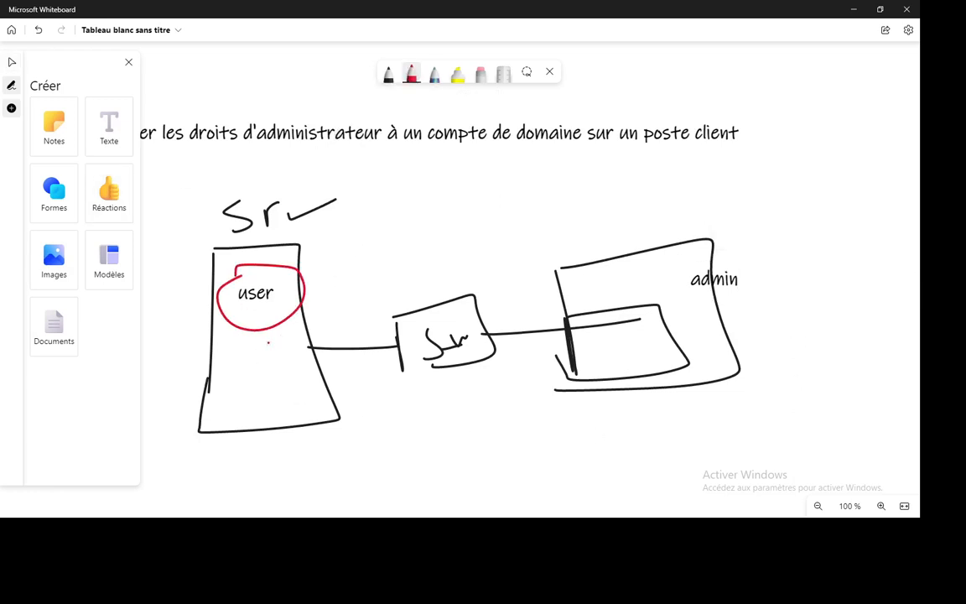
pyautogui.moveTo(265, 333)
pyautogui.mouseDown()
pyautogui.moveTo(570, 362)
pyautogui.moveTo(605, 338)
pyautogui.moveTo(592, 290)
pyautogui.moveTo(624, 346)
pyautogui.mouseUp()
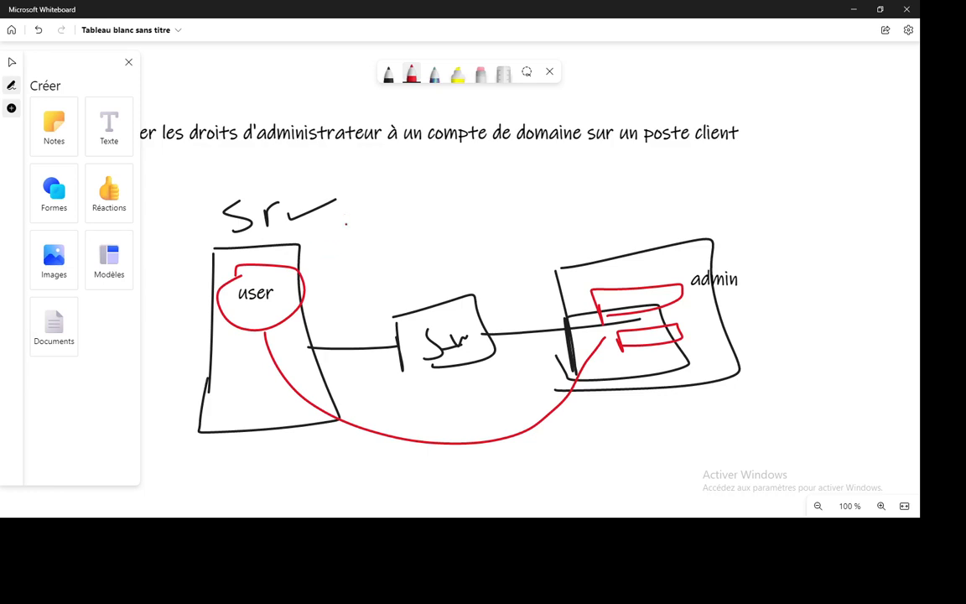
pyautogui.moveTo(344, 235)
pyautogui.mouseDown()
pyautogui.moveTo(394, 204)
pyautogui.moveTo(382, 219)
pyautogui.mouseUp()
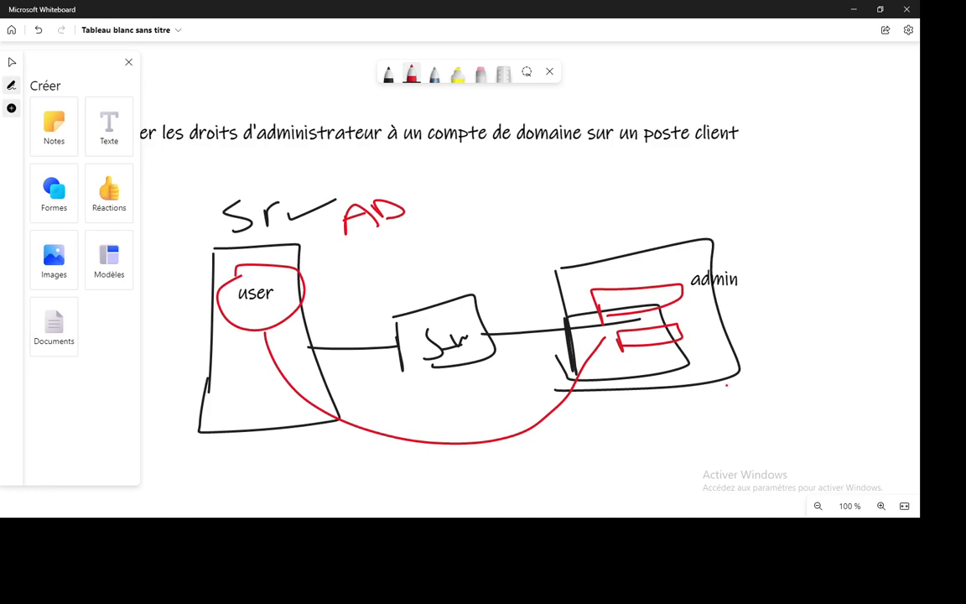
# Close the creation panel, shift the title slightly right, and switch to the Windows 7 VM
pyautogui.click(128, 62)
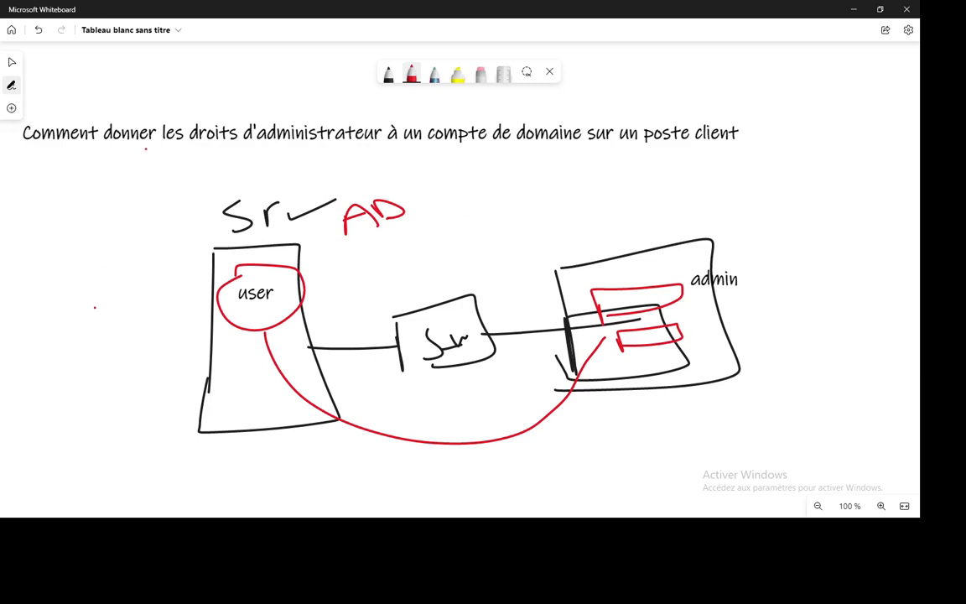
pyautogui.click(12, 62)
pyautogui.moveTo(129, 144); pyautogui.dragTo(210, 137)
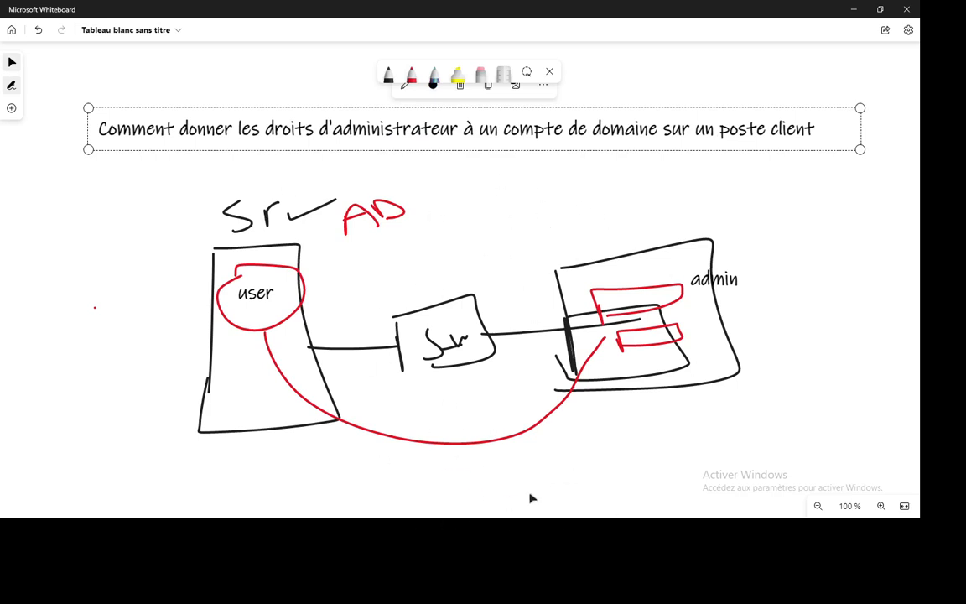
pyautogui.hotkey('alt', 'Tab')
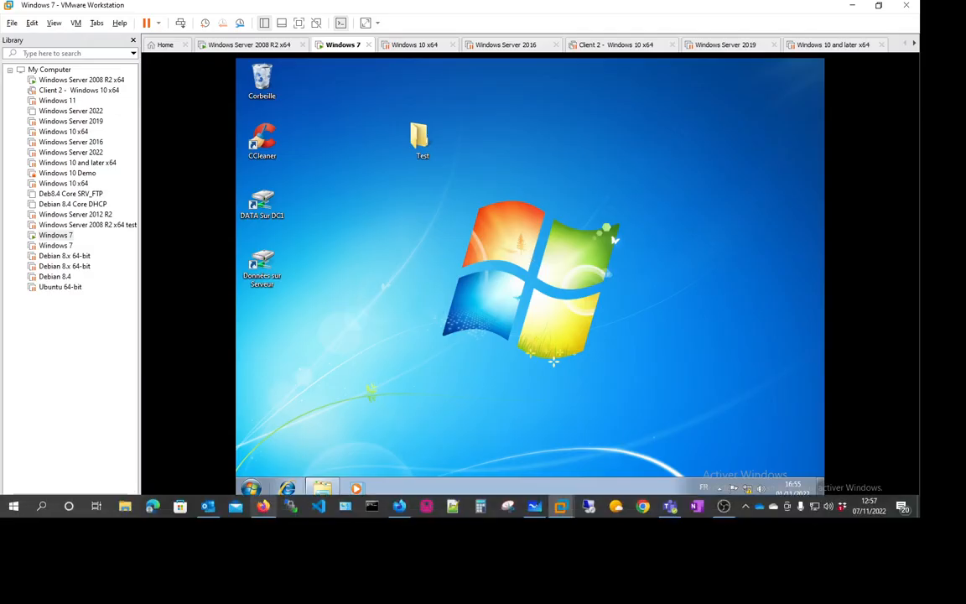
pyautogui.click(251, 488)
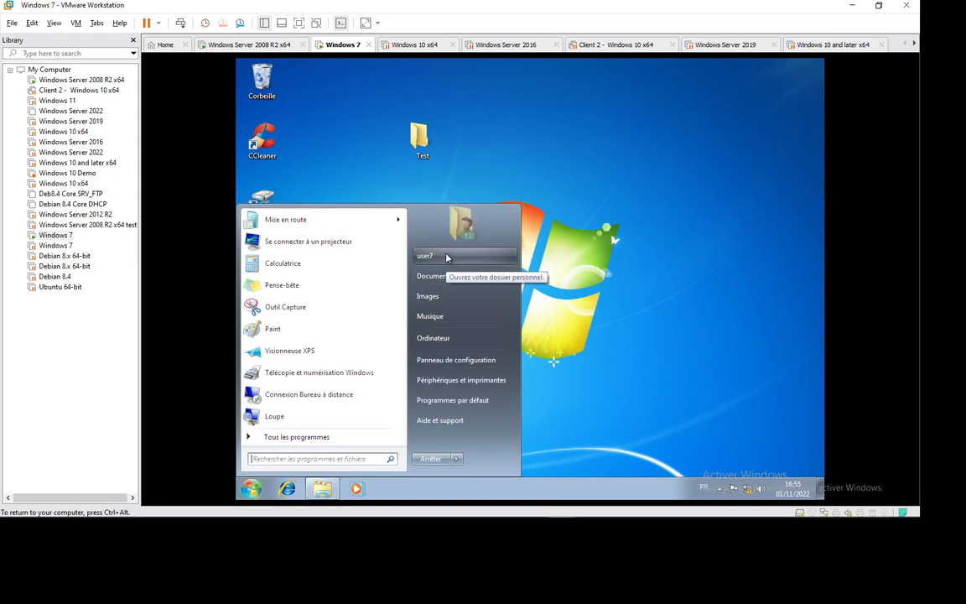
pyautogui.click(592, 237)
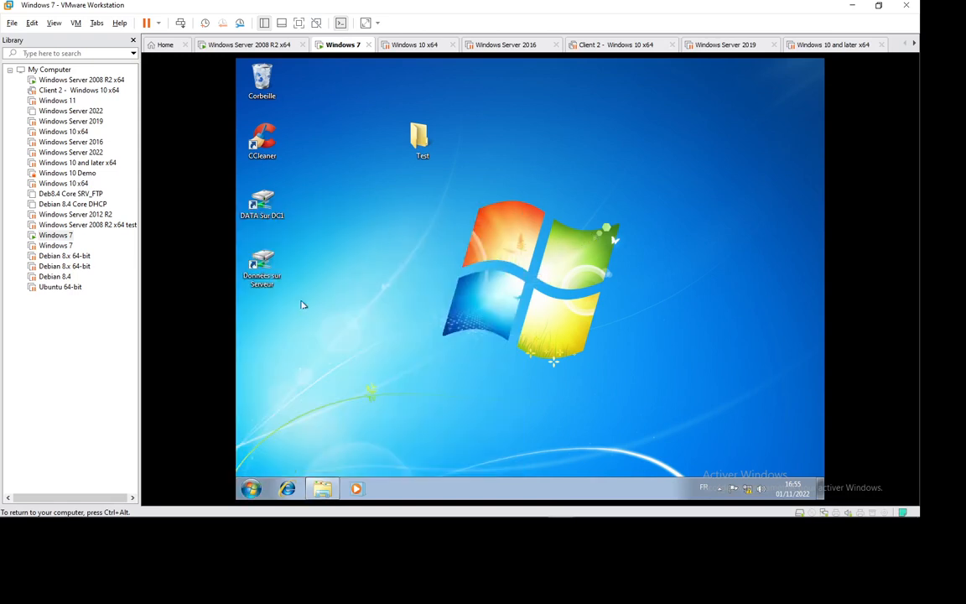
pyautogui.click(250, 488)
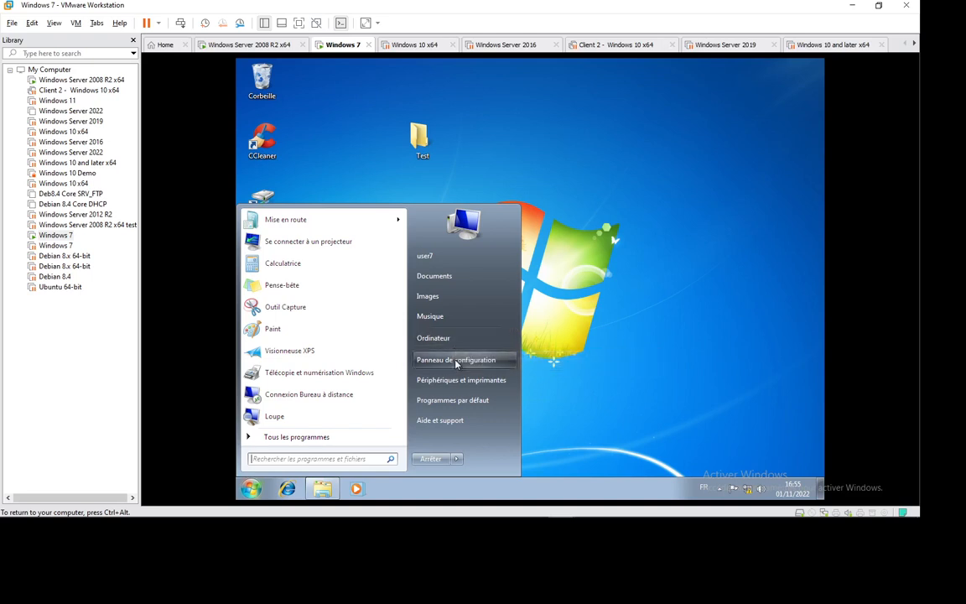
pyautogui.click(452, 339)
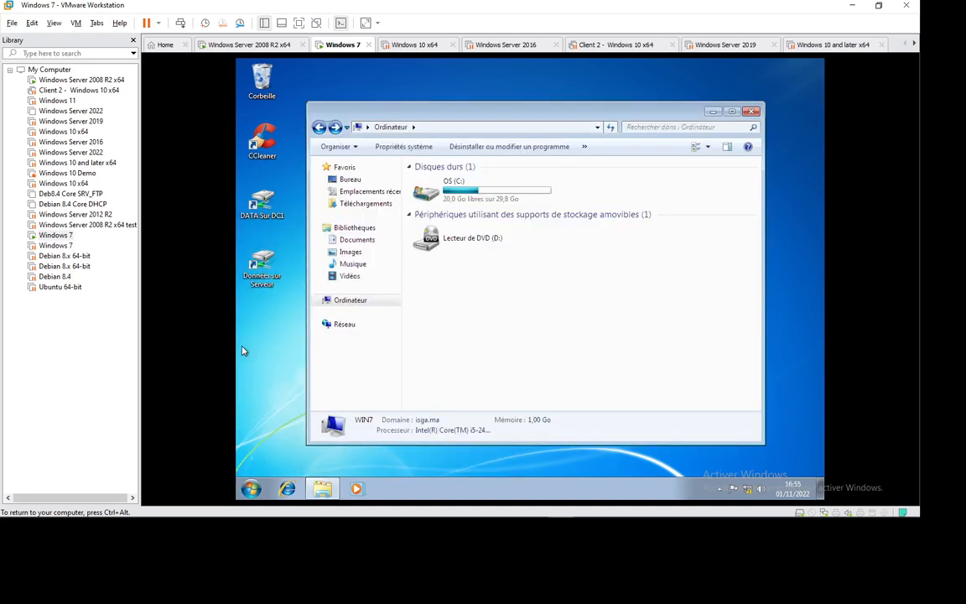
pyautogui.rightClick(344, 325)
pyautogui.click(378, 409)
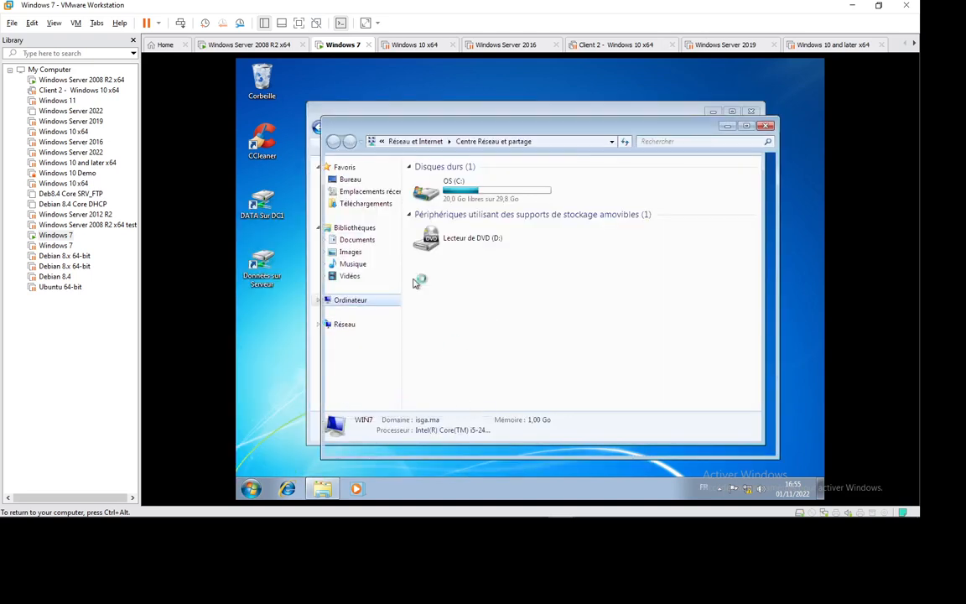
pyautogui.click(408, 198)
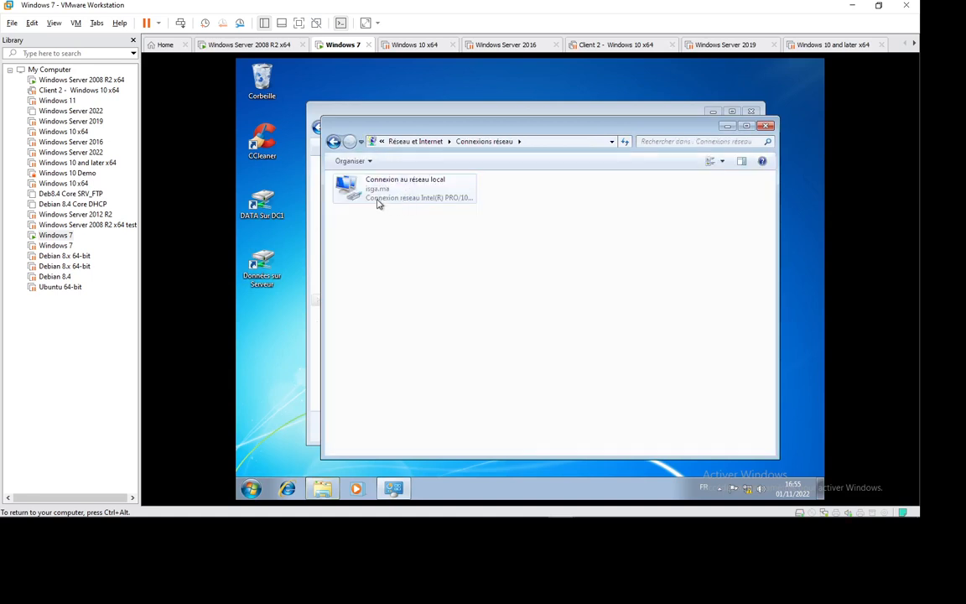
pyautogui.rightClick(375, 198)
pyautogui.click(428, 305)
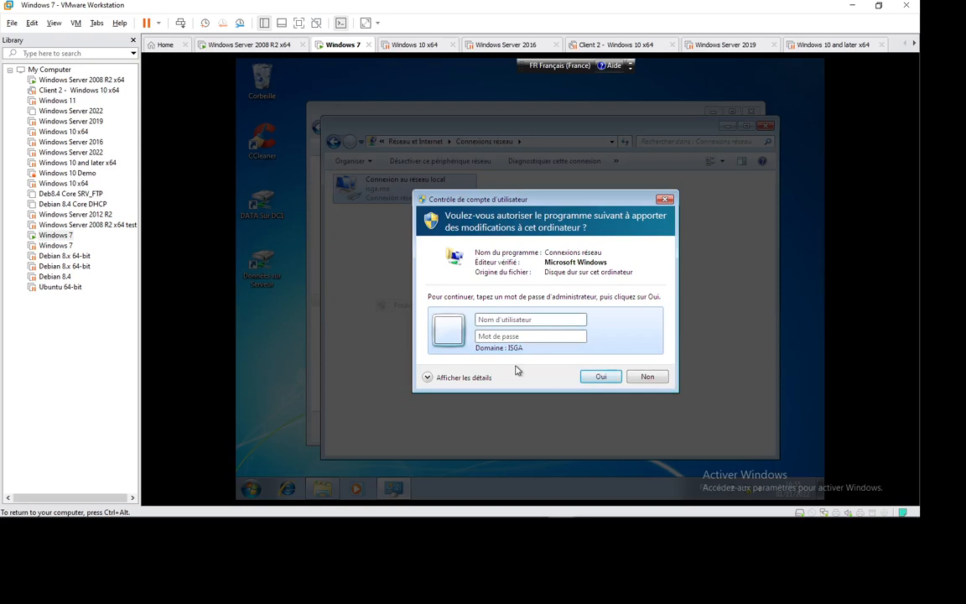
pyautogui.click(646, 377)
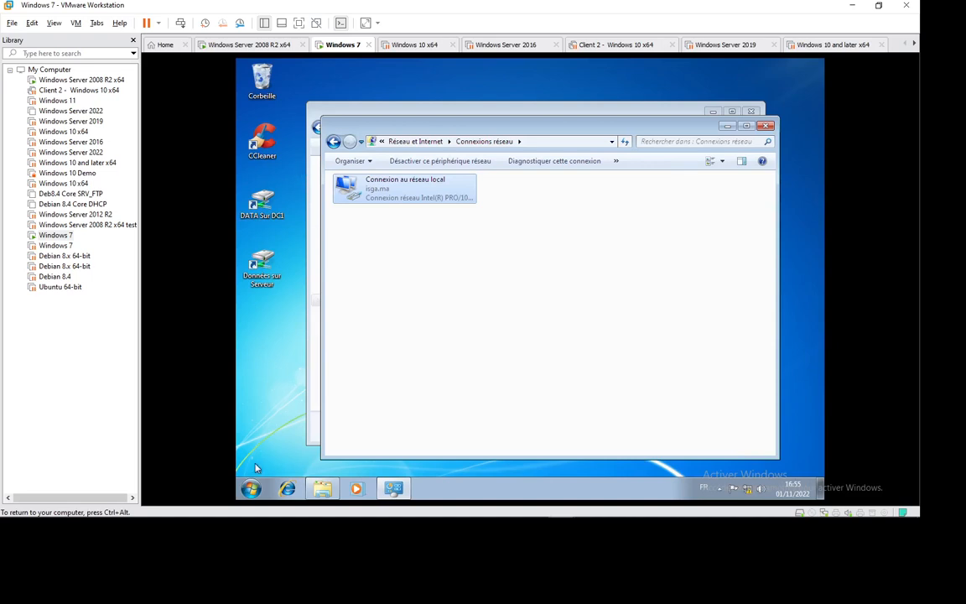
pyautogui.click(250, 488)
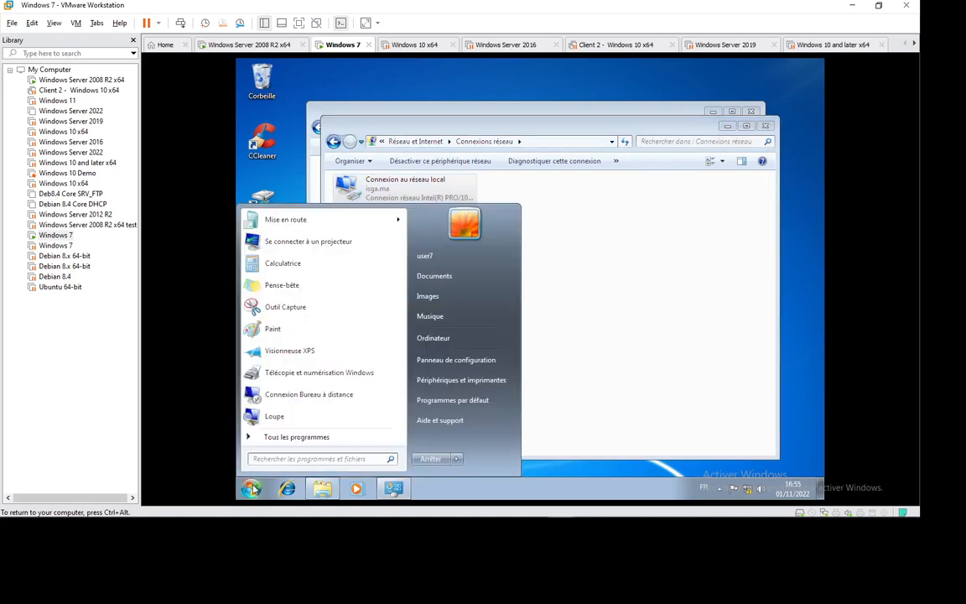
pyautogui.rightClick(433, 338)
pyautogui.click(466, 441)
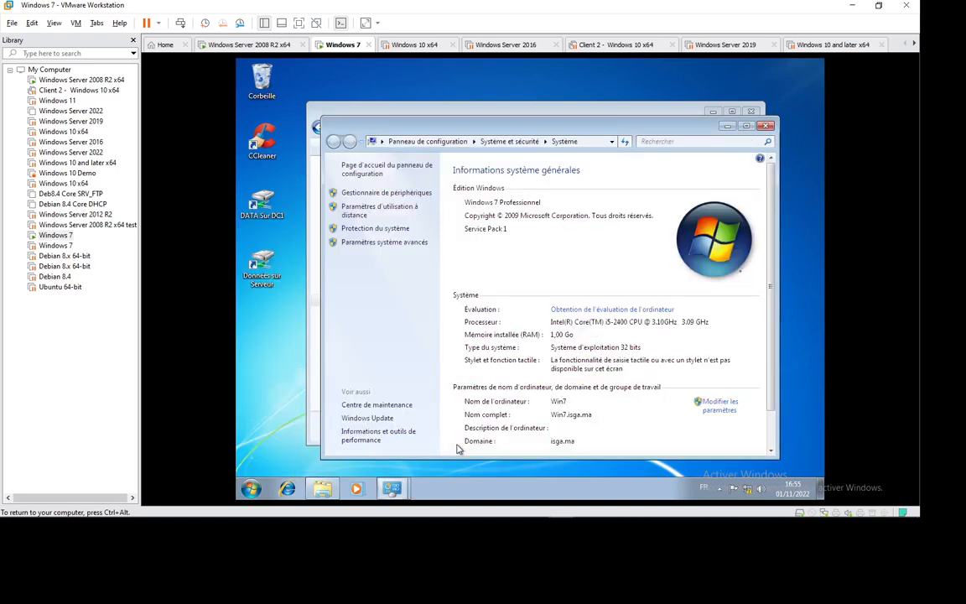
pyautogui.click(390, 245)
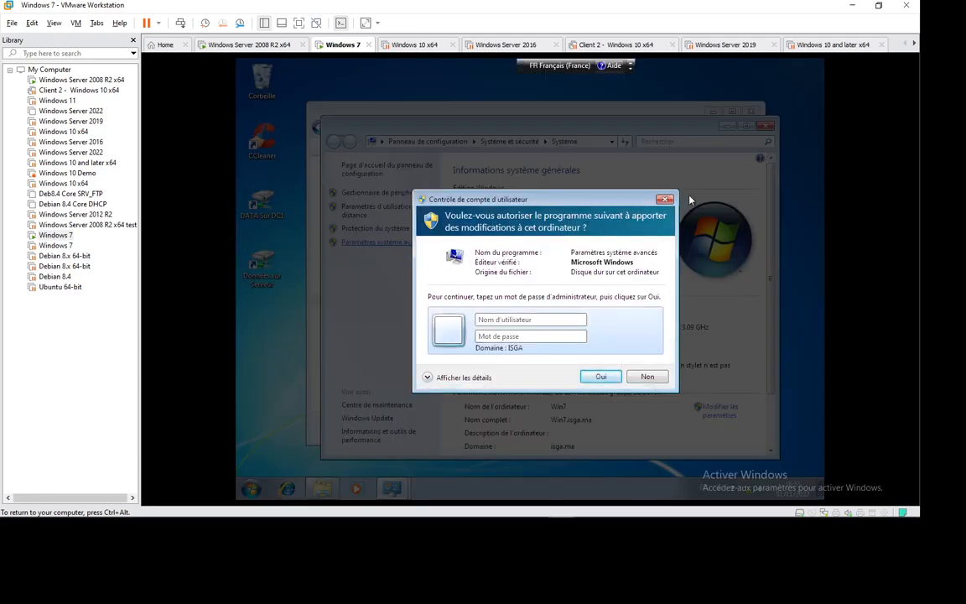
pyautogui.click(665, 198)
pyautogui.click(766, 125)
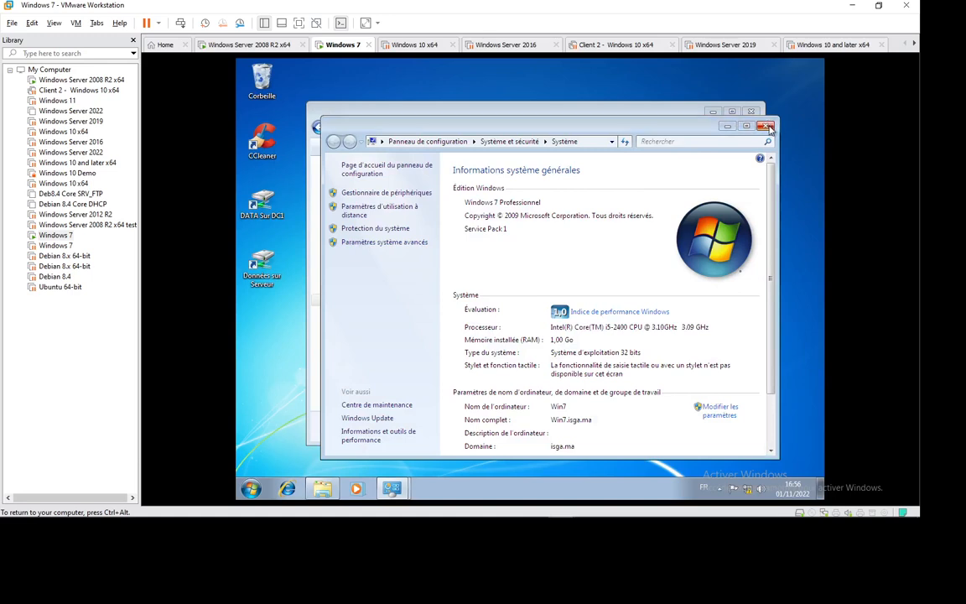
pyautogui.click(764, 126)
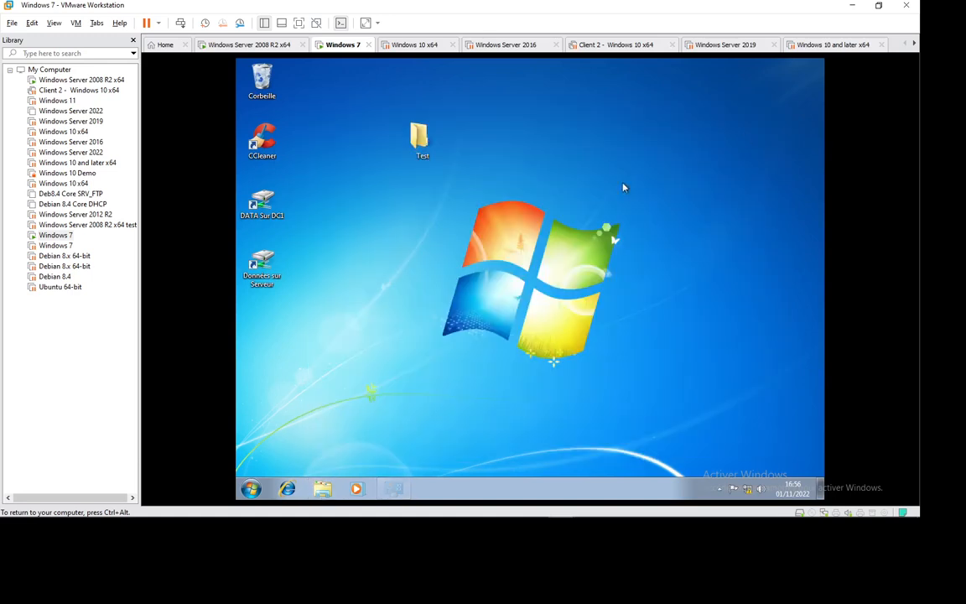
# Open the Données sur Serveur shortcut, then close the Internet Explorer window it launches
pyautogui.doubleClick(261, 264)
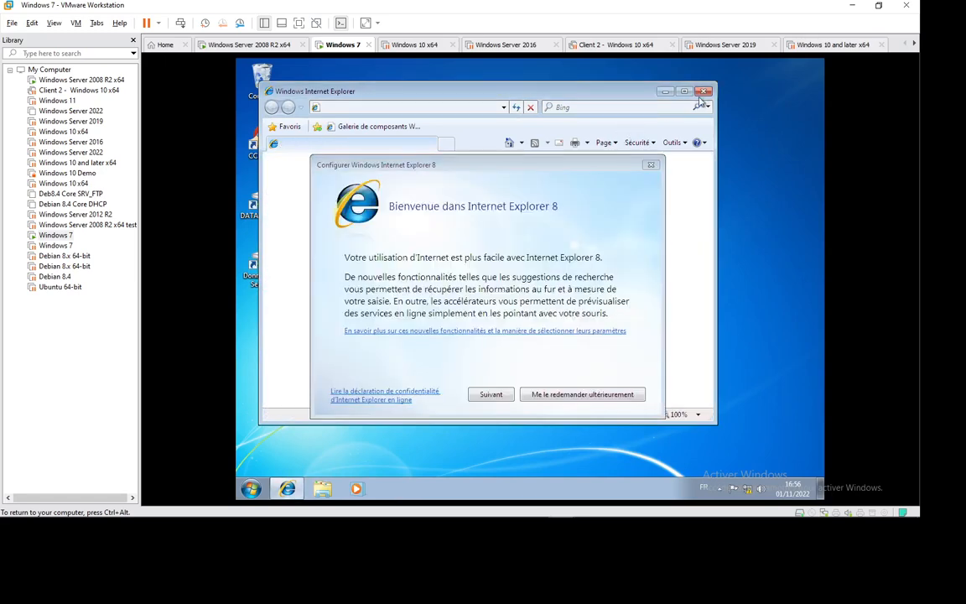
pyautogui.click(653, 165)
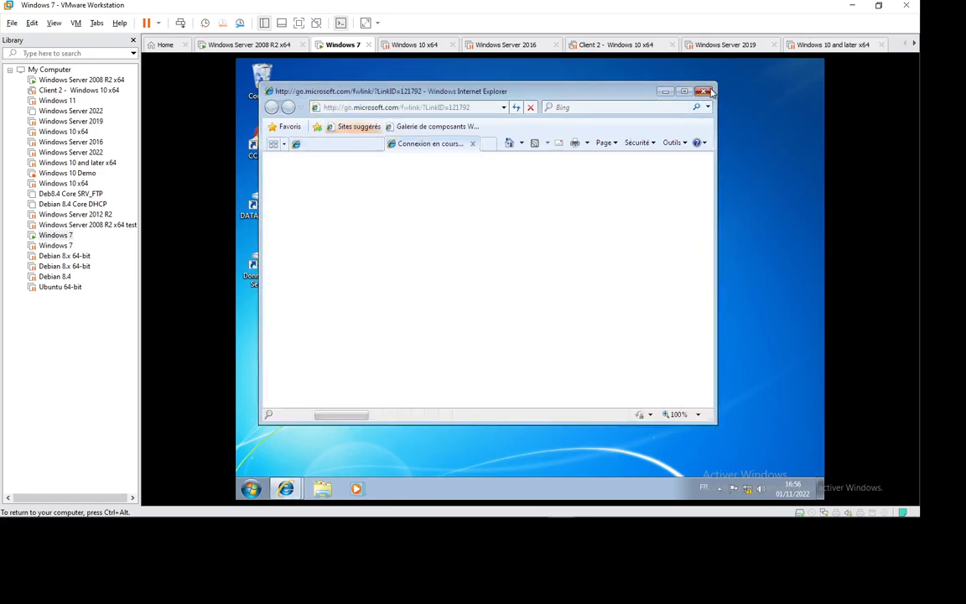
pyautogui.hotkey('alt', 'F4')
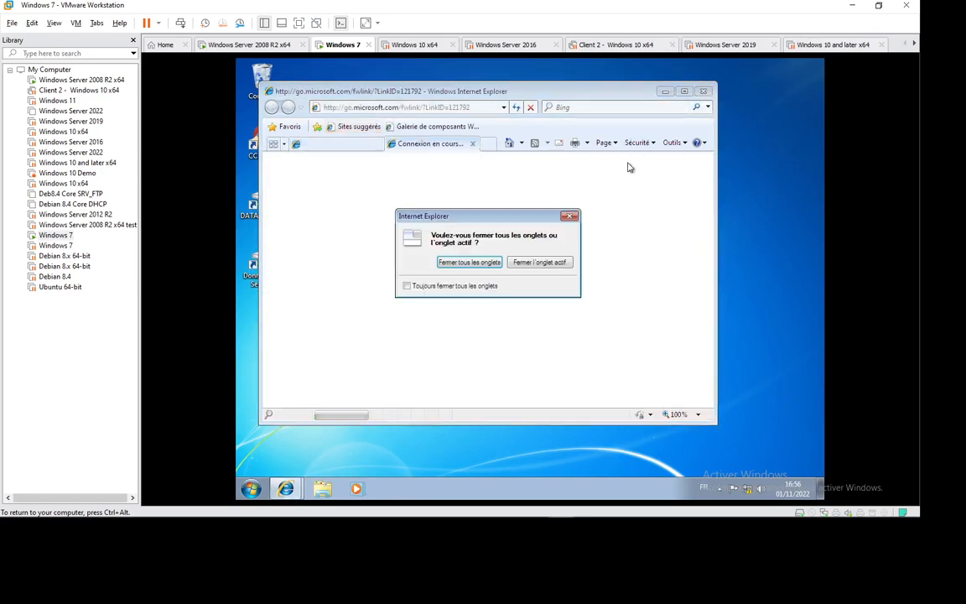
pyautogui.click(463, 263)
# Browse the \\dc1 server's shares via Run and look into the GPSI share
pyautogui.press('super+r')
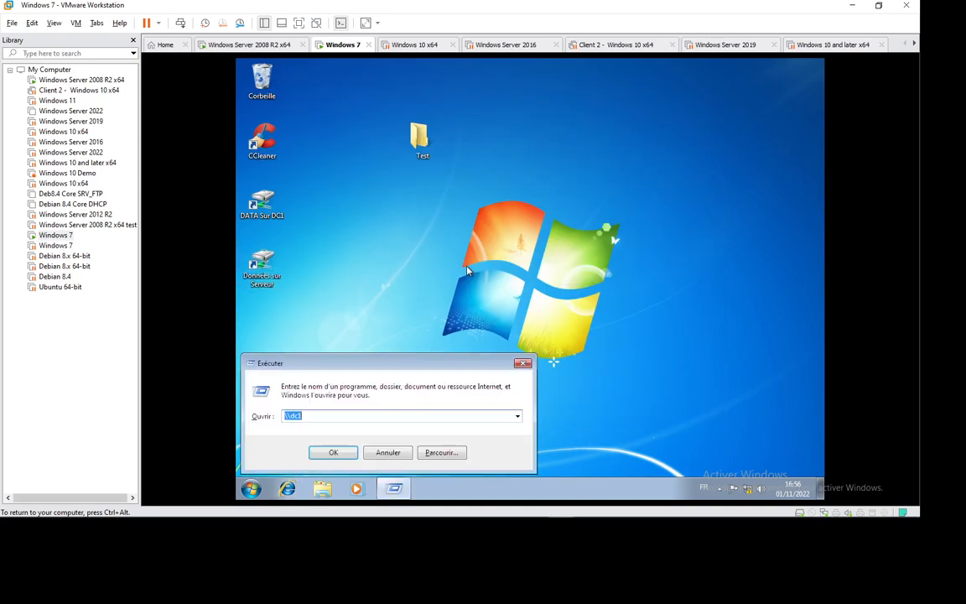
pyautogui.press('Return')
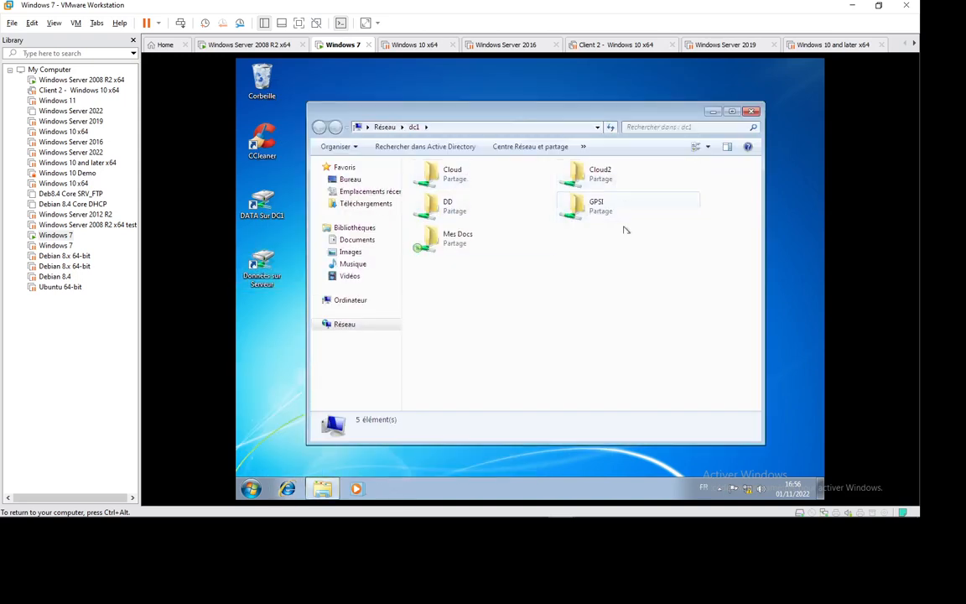
pyautogui.doubleClick(577, 209)
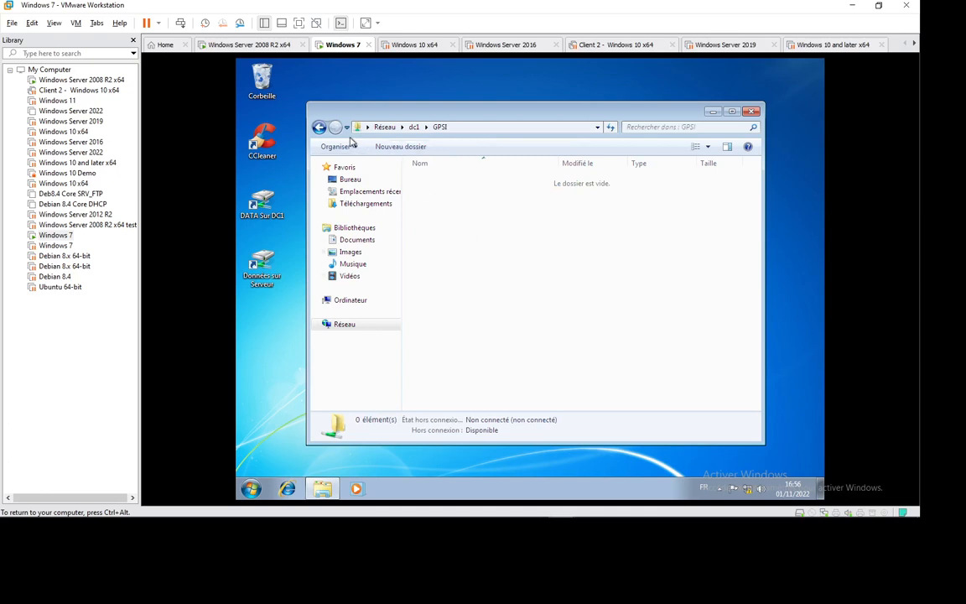
pyautogui.click(414, 127)
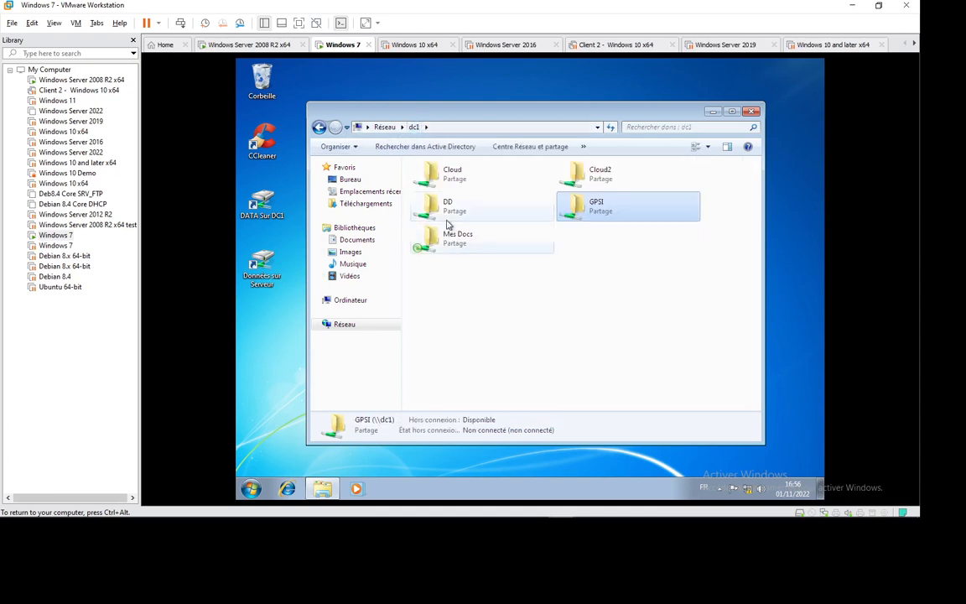
# Go to \\192.168.10.250, open gpsi, and run vlc-2.2.6-win32 past the security warning
pyautogui.click(524, 328)
pyautogui.click(470, 126)
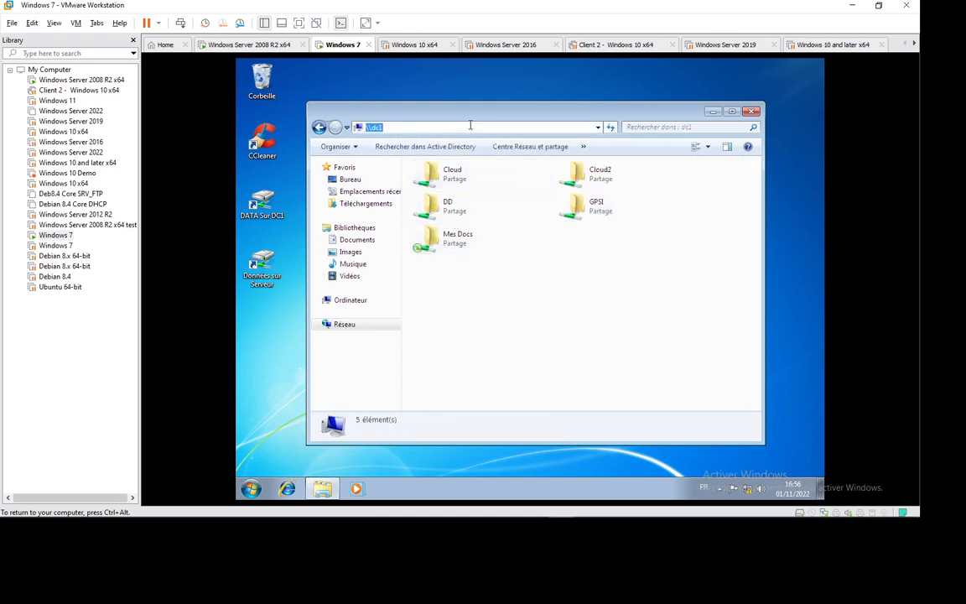
pyautogui.write('\\\\192.168.10.250')
pyautogui.press('Return')
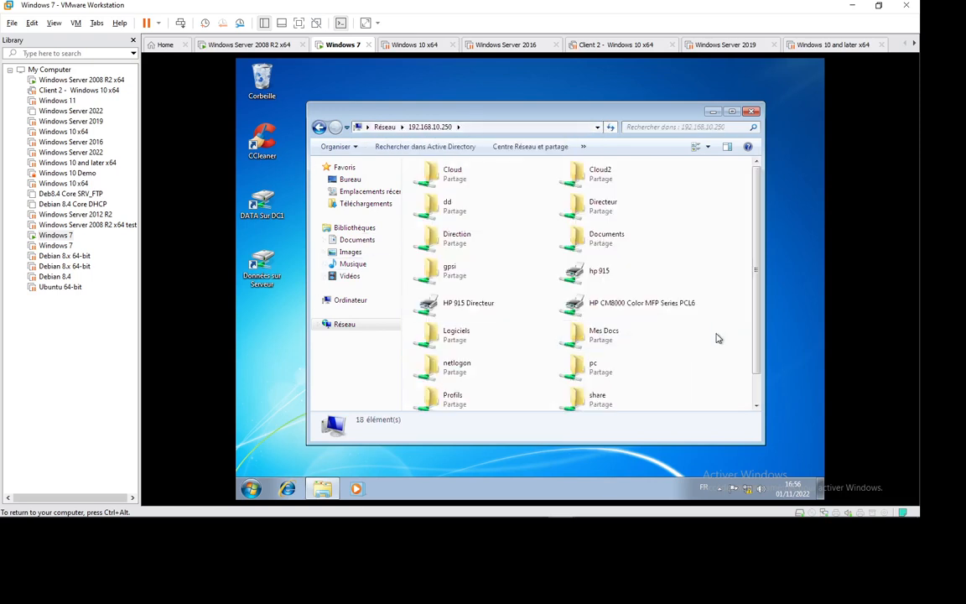
pyautogui.doubleClick(442, 272)
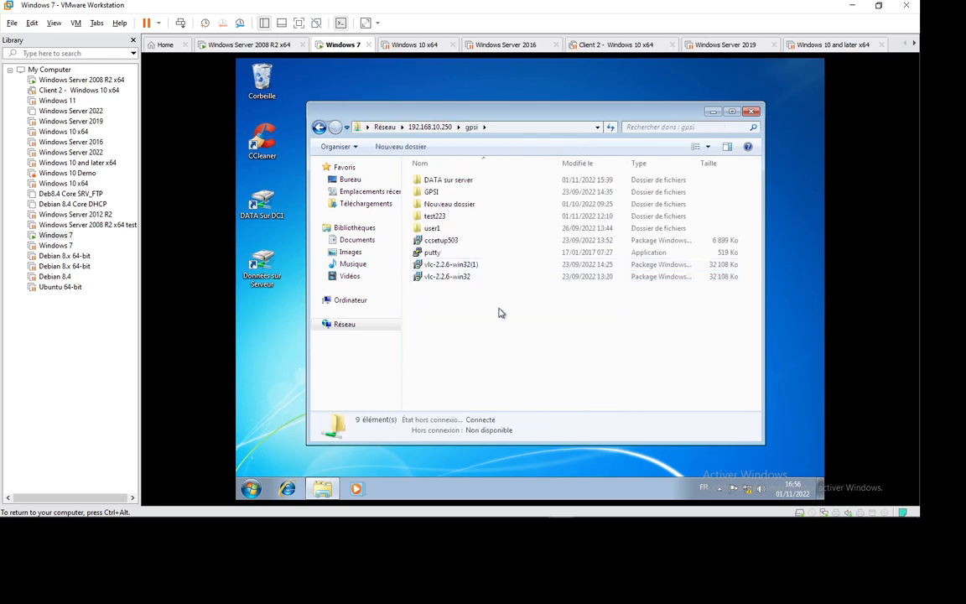
pyautogui.doubleClick(449, 277)
pyautogui.click(560, 285)
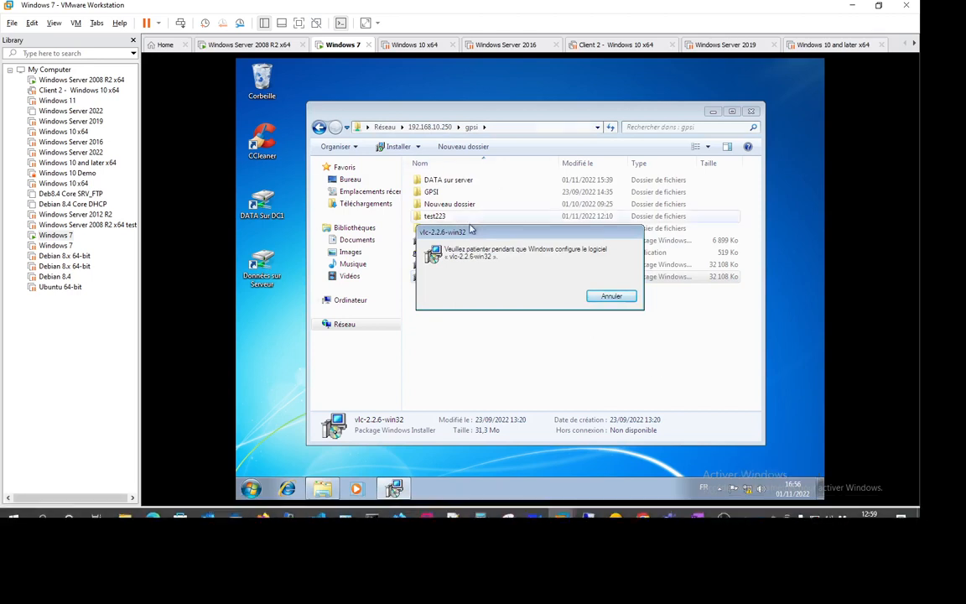
# Decline the VLC installer's UAC administrator prompt and close the gpsi share window
pyautogui.moveTo(721, 517)
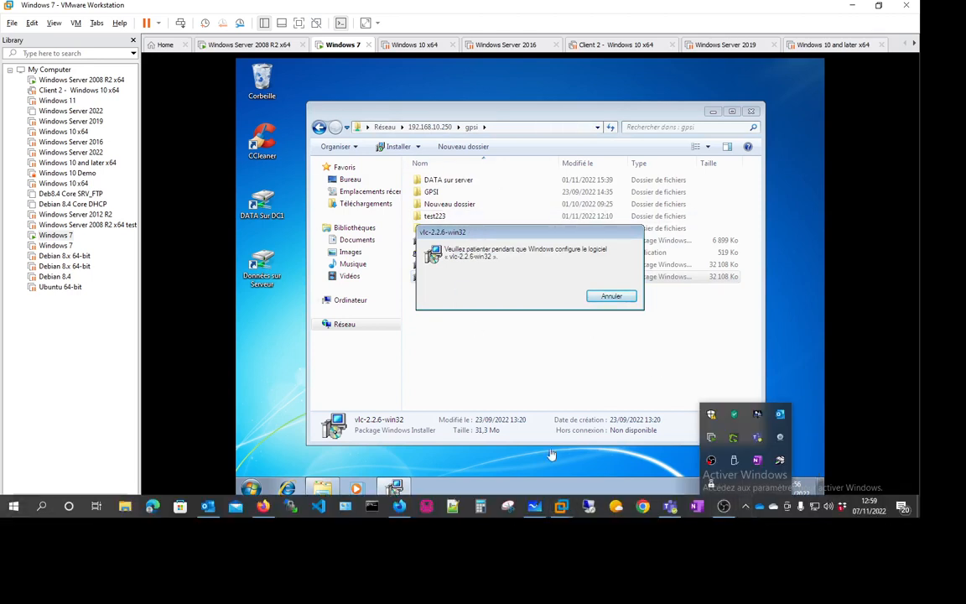
pyautogui.click(501, 238)
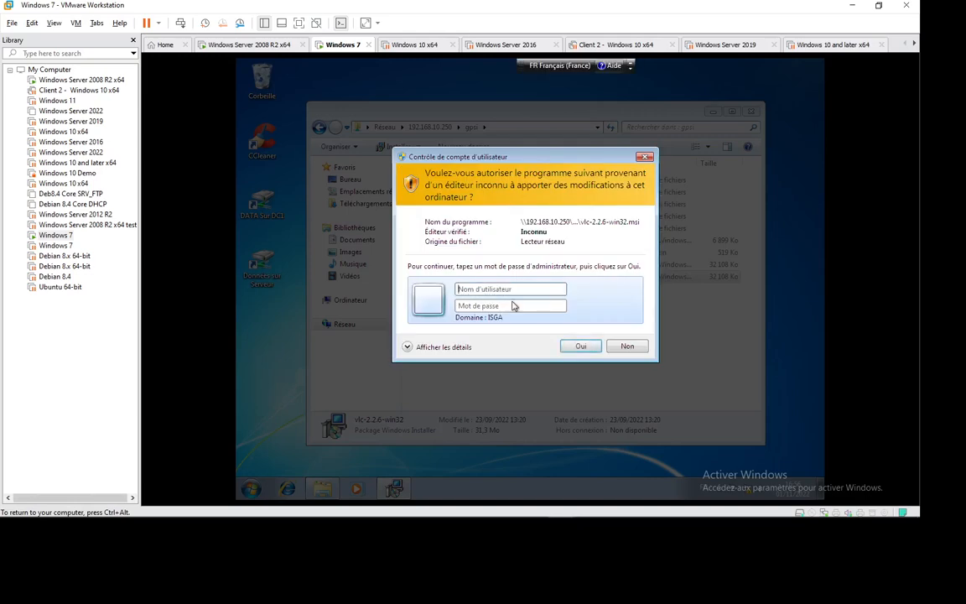
pyautogui.click(627, 345)
pyautogui.click(752, 112)
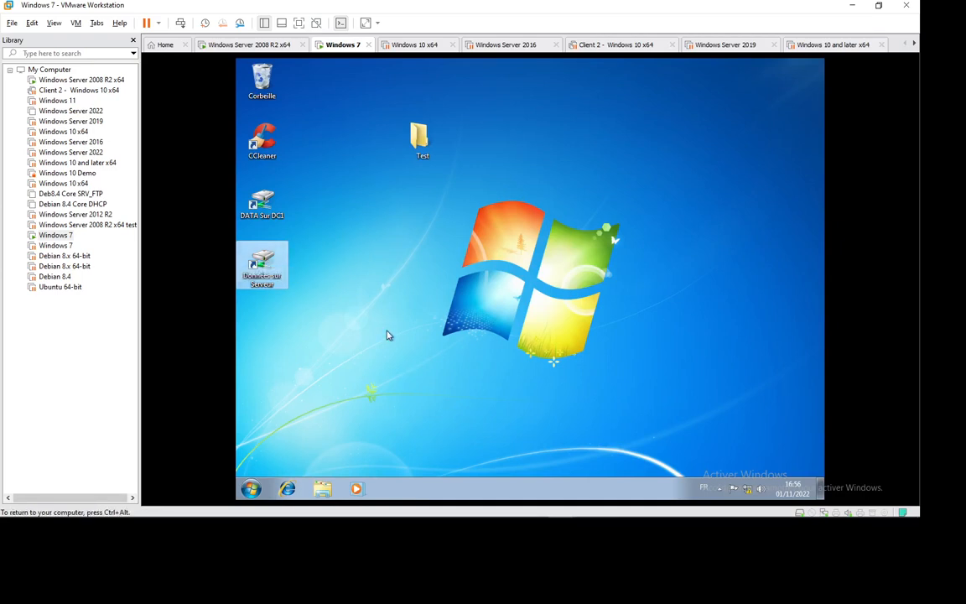
# Launch Computer Management from Ordinateur > Gérer, entering the local admin account name and password
pyautogui.click(252, 489)
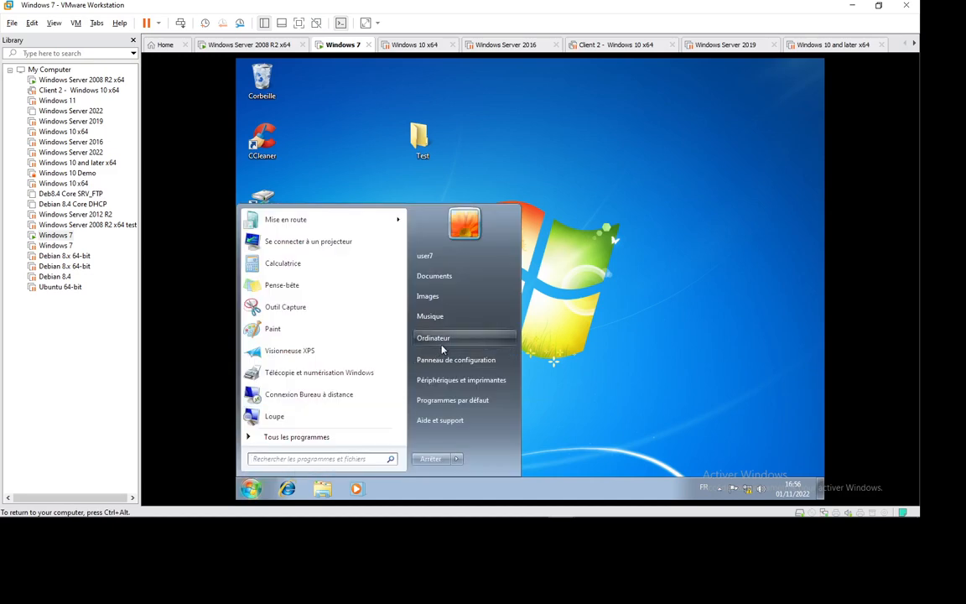
pyautogui.rightClick(442, 344)
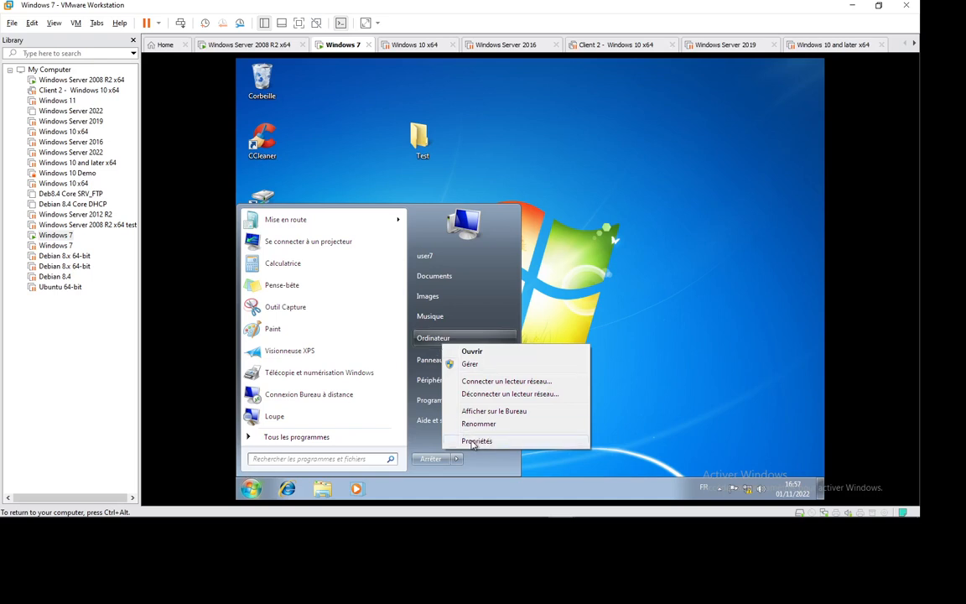
pyautogui.click(469, 364)
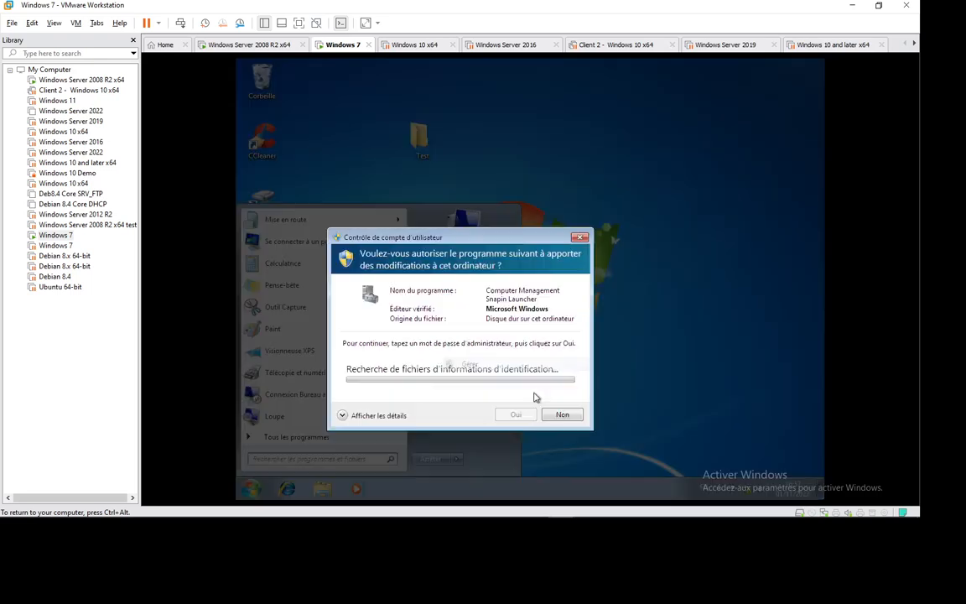
pyautogui.write('.')
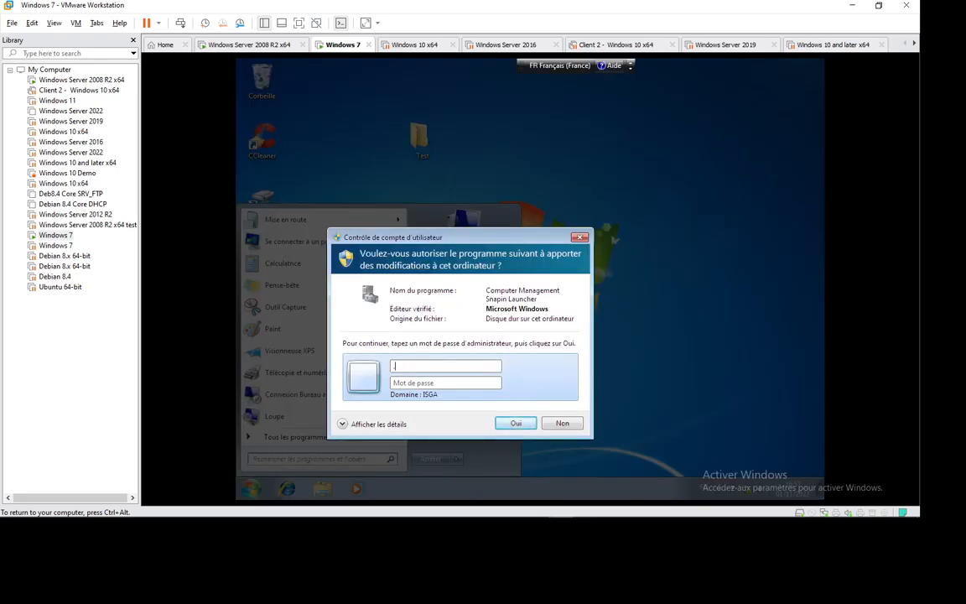
pyautogui.write('\\admin')
pyautogui.press('Tab')
pyautogui.write('Pa$$w0rd')
pyautogui.press('Return')
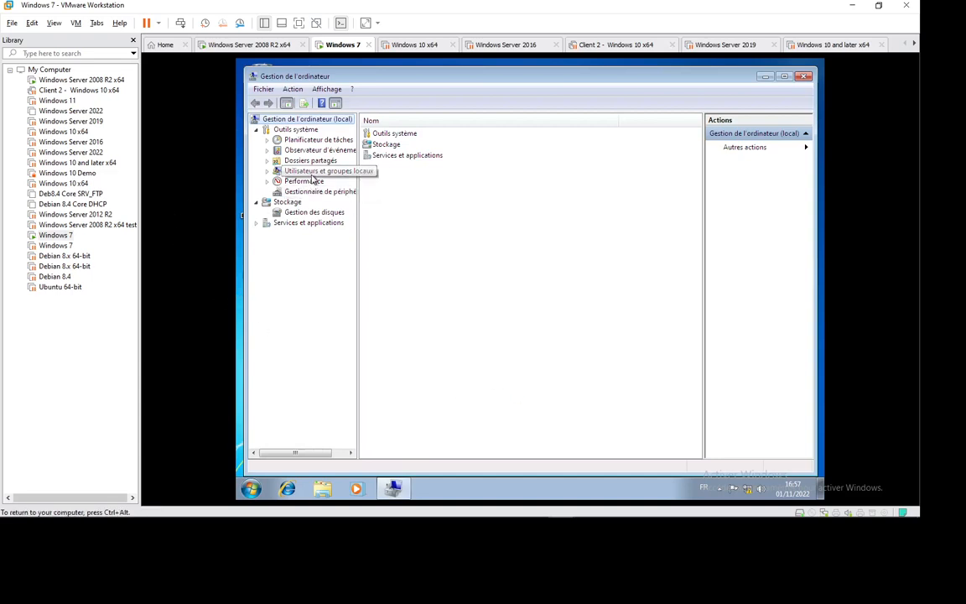
# Expand Utilisateurs et groupes locaux > Groupes and open the Administrateurs group properties
pyautogui.click(314, 171)
pyautogui.click(268, 171)
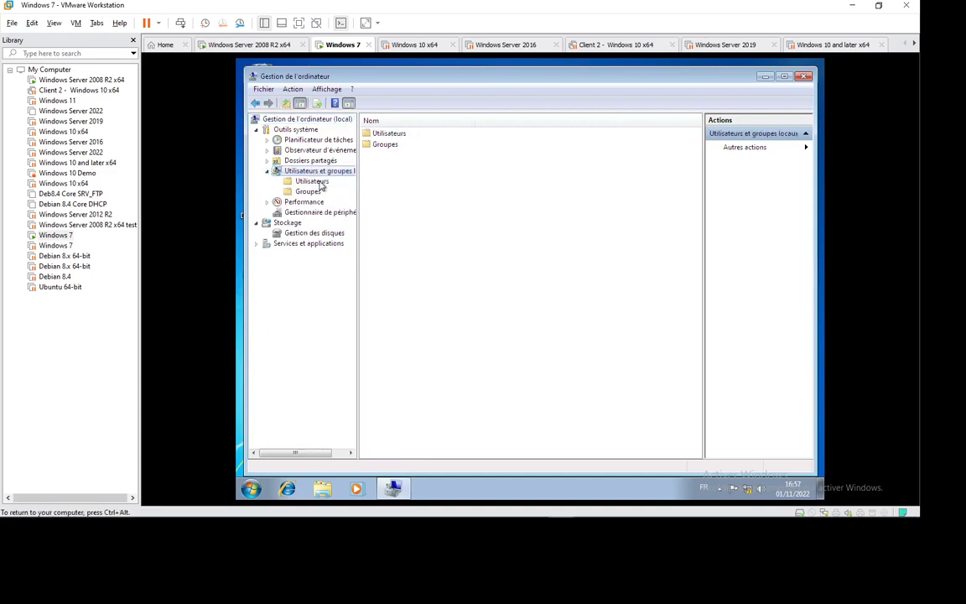
pyautogui.click(309, 192)
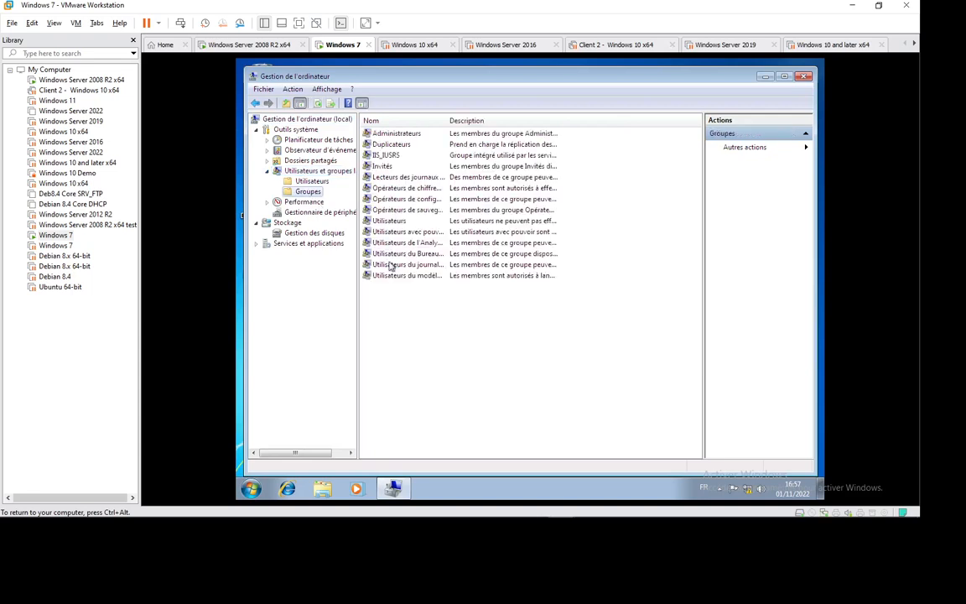
pyautogui.doubleClick(399, 135)
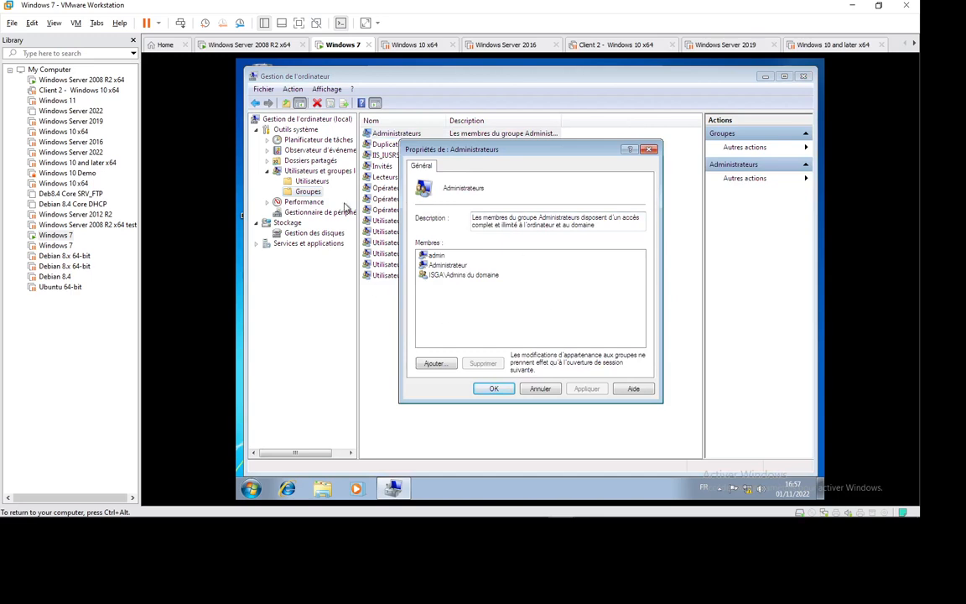
# Try adding the account 'user' as a new member of Administrateurs
pyautogui.click(434, 364)
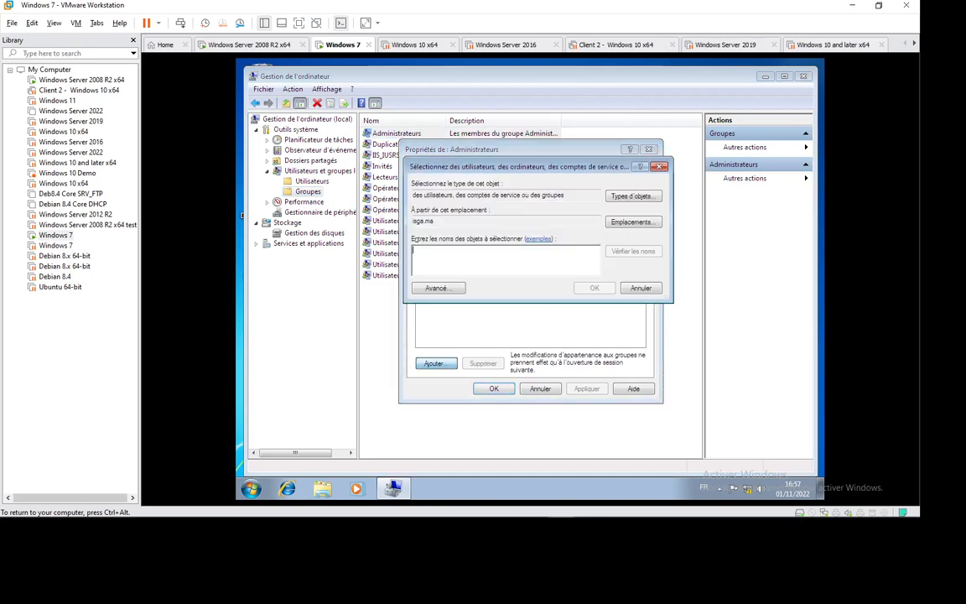
pyautogui.write('user1')
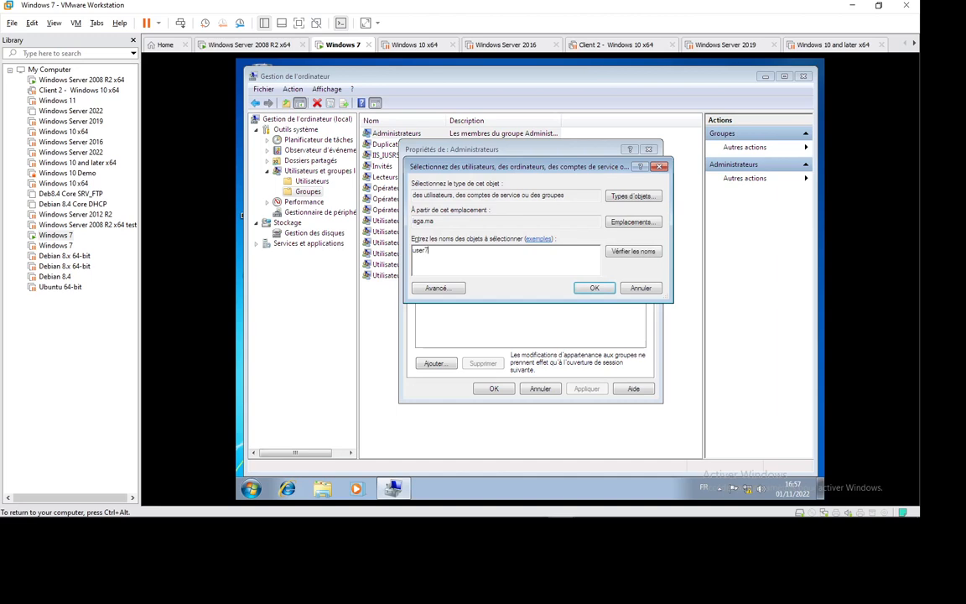
pyautogui.press('Return')
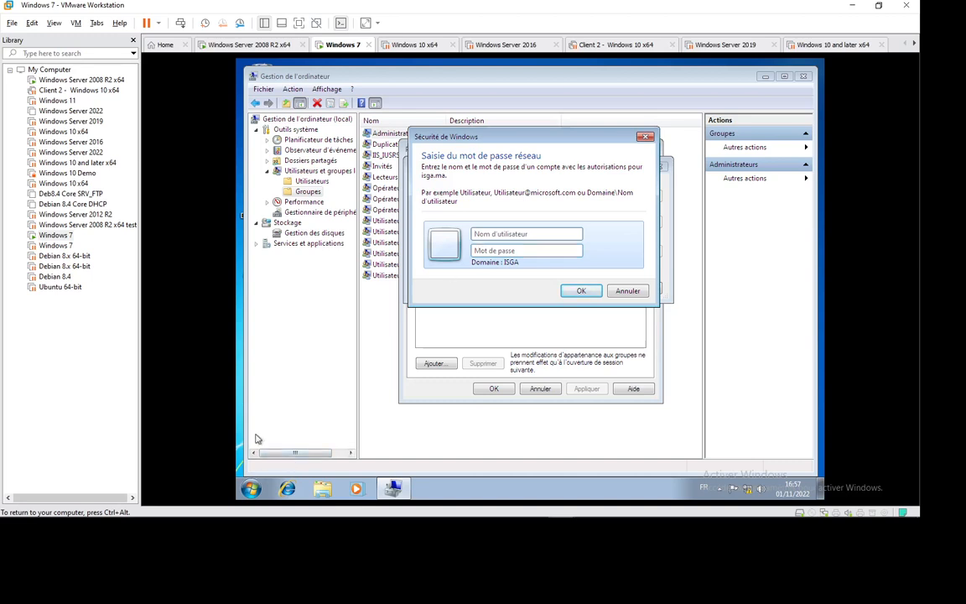
pyautogui.moveTo(478, 131); pyautogui.dragTo(495, 159)
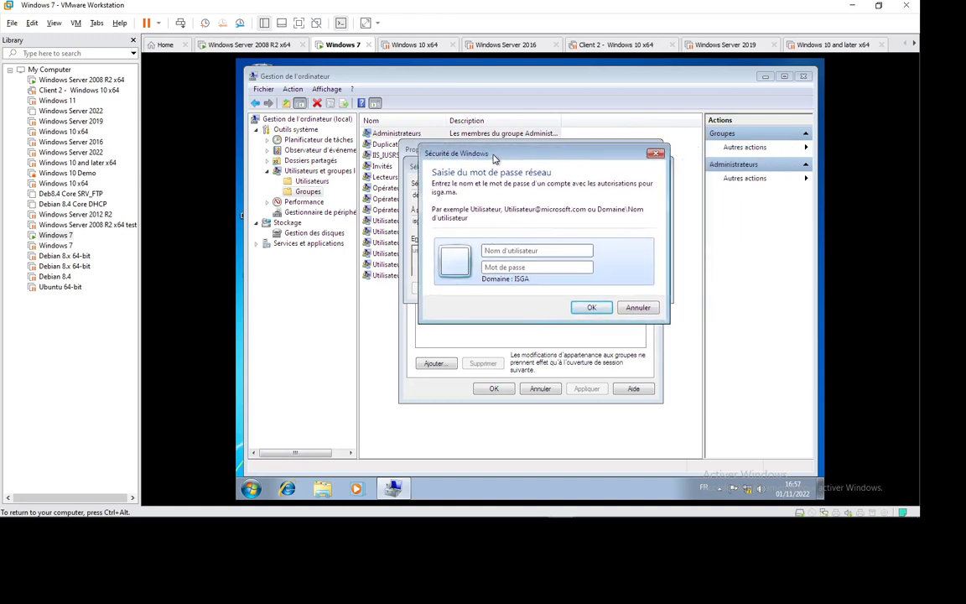
# Cancel the credentials prompt and name error, then close the Administrateurs properties and Computer Management
pyautogui.click(250, 488)
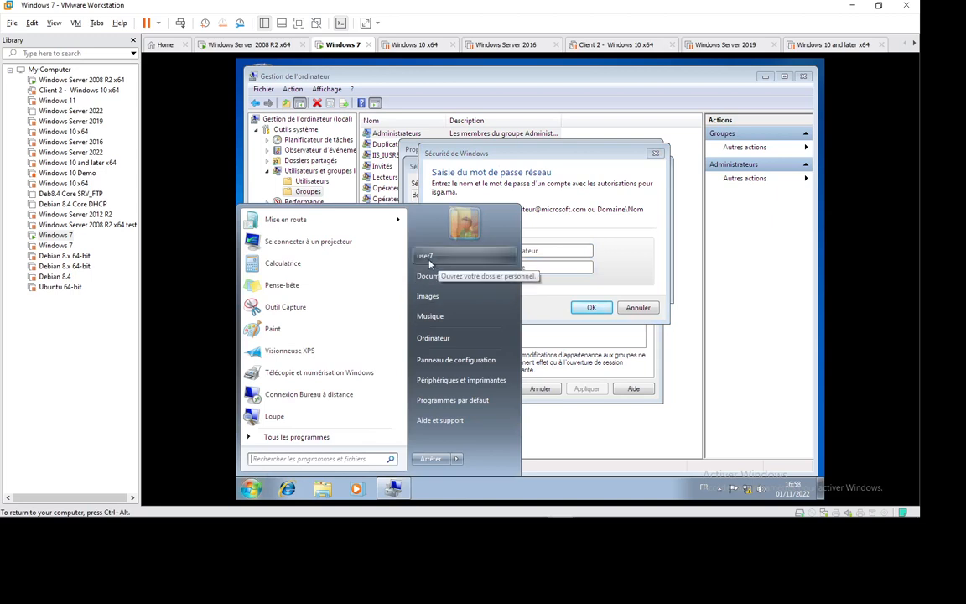
pyautogui.click(631, 308)
pyautogui.click(652, 349)
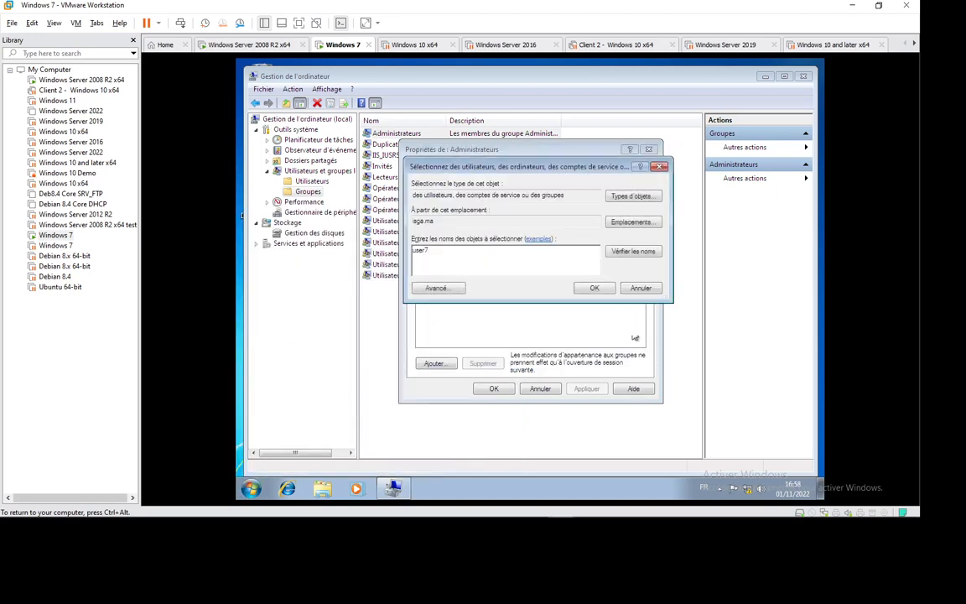
pyautogui.click(639, 287)
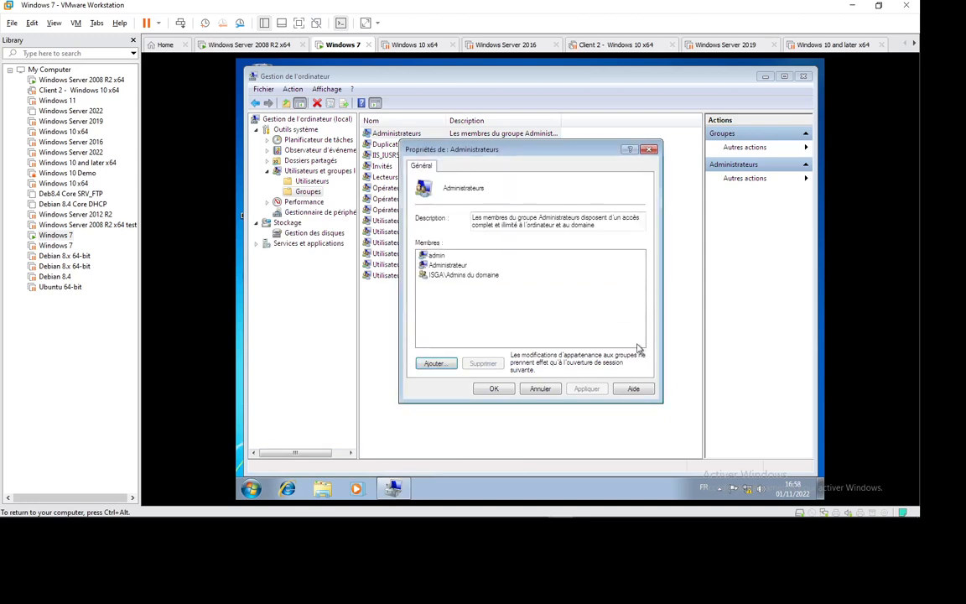
pyautogui.click(545, 389)
pyautogui.click(802, 76)
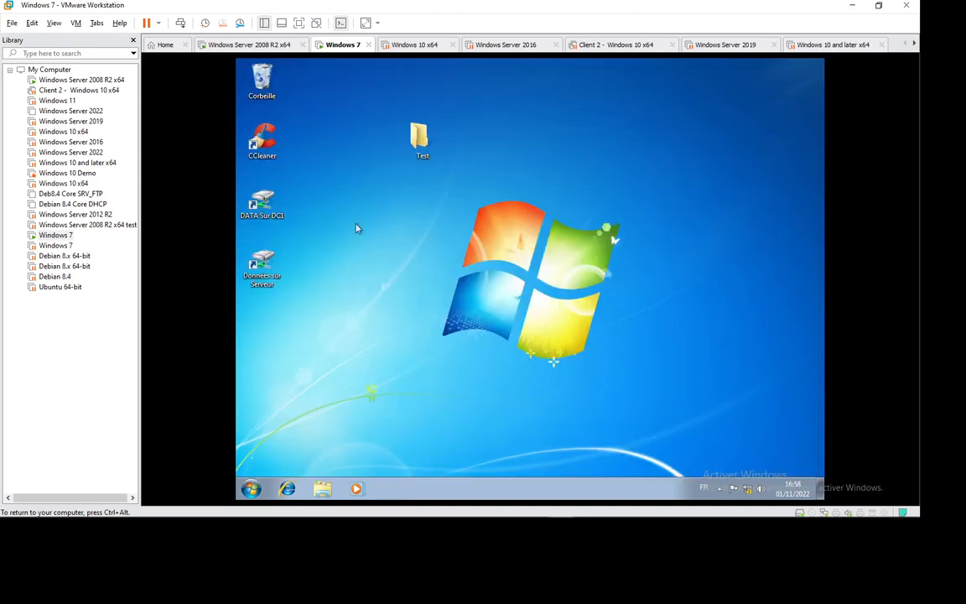
# Reopen Computer Management via Ordinateur > Gérer, elevating with the local admin account and its password
pyautogui.click(251, 488)
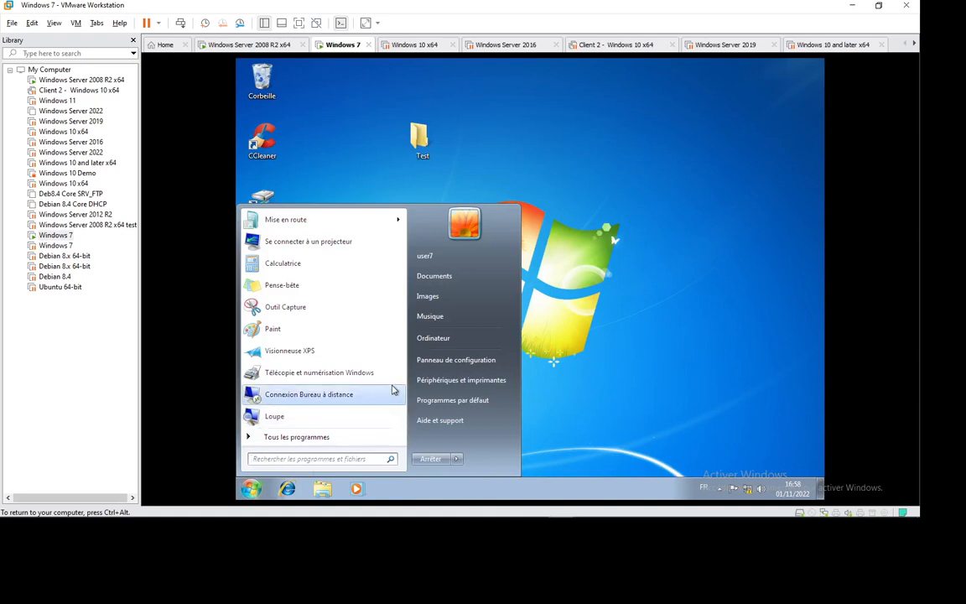
pyautogui.rightClick(438, 338)
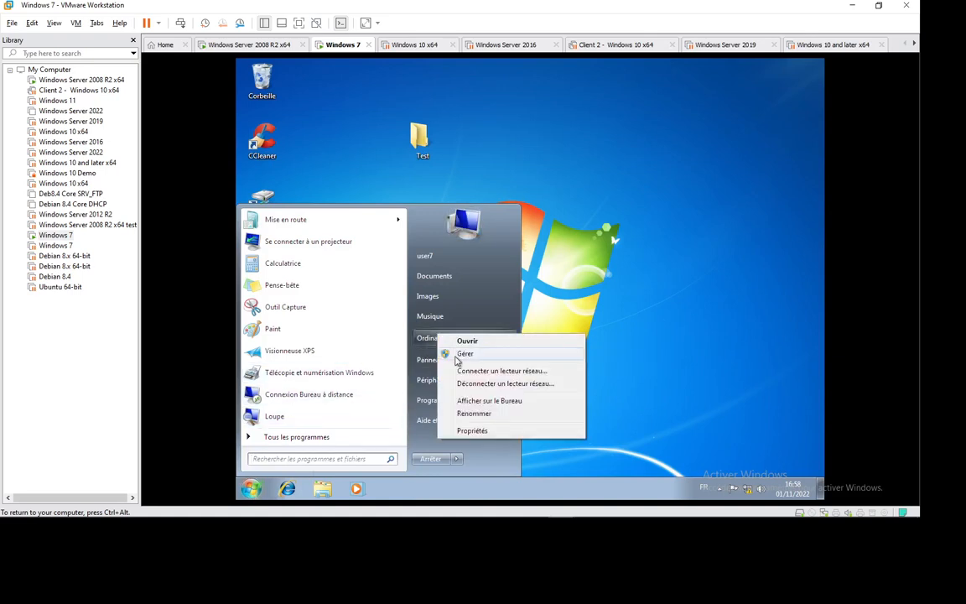
pyautogui.click(460, 354)
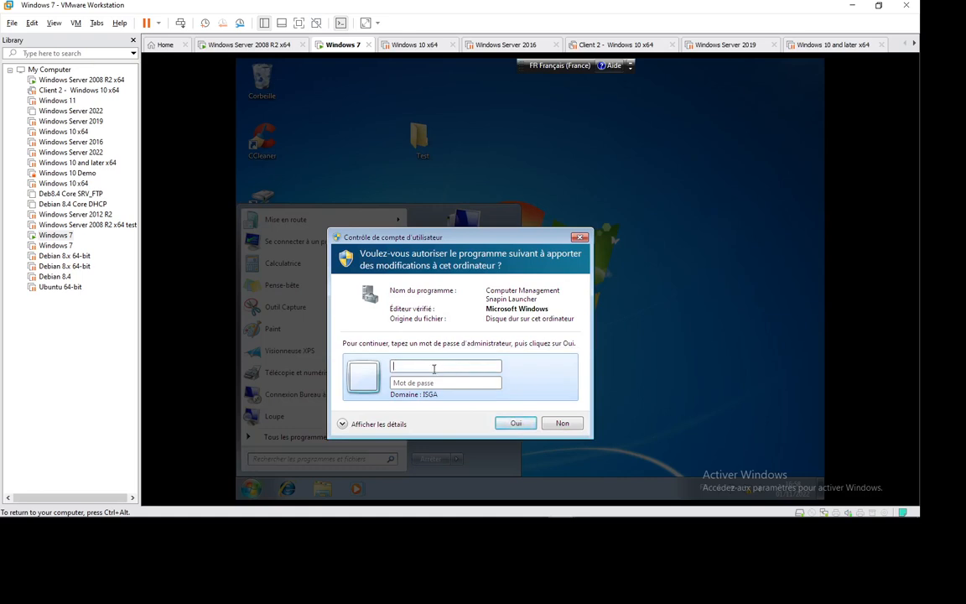
pyautogui.write('.\\admin')
pyautogui.press('Tab')
pyautogui.write('Password')
pyautogui.press('Return')
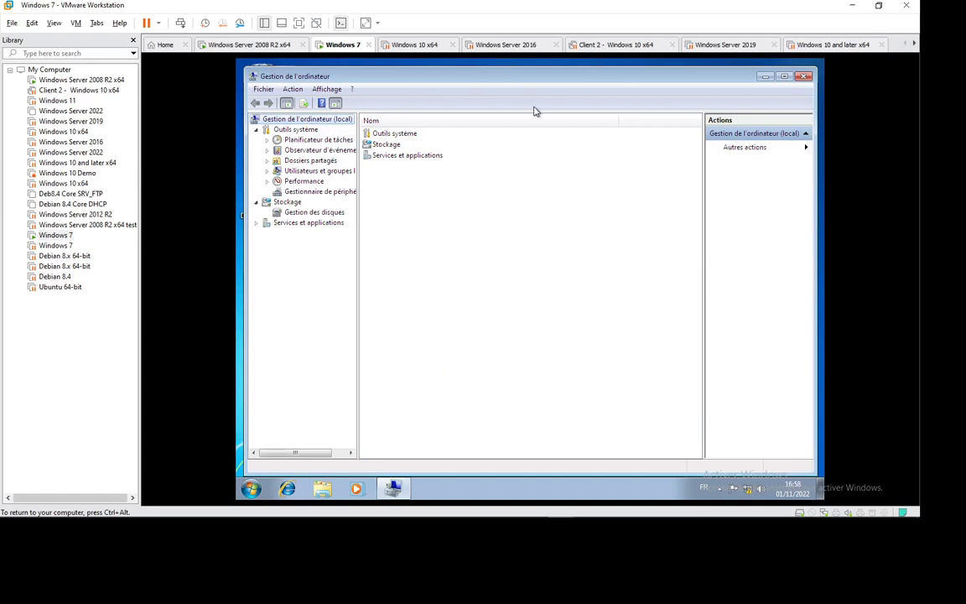
# In Utilisateurs et groupes locaux > Groupes, open Administrateurs, choose Ajouter, and type user7
pyautogui.click(300, 172)
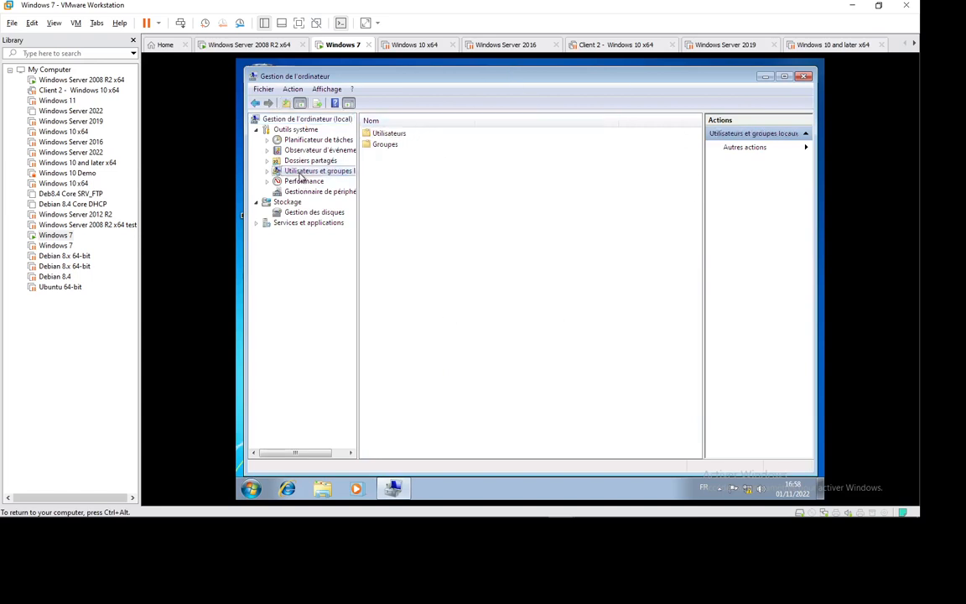
pyautogui.doubleClick(385, 145)
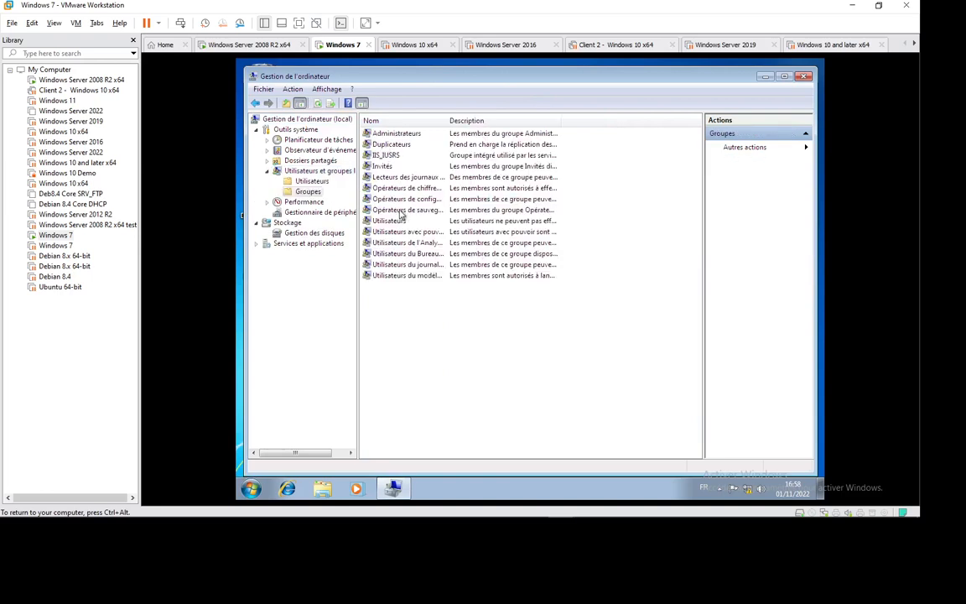
pyautogui.doubleClick(396, 134)
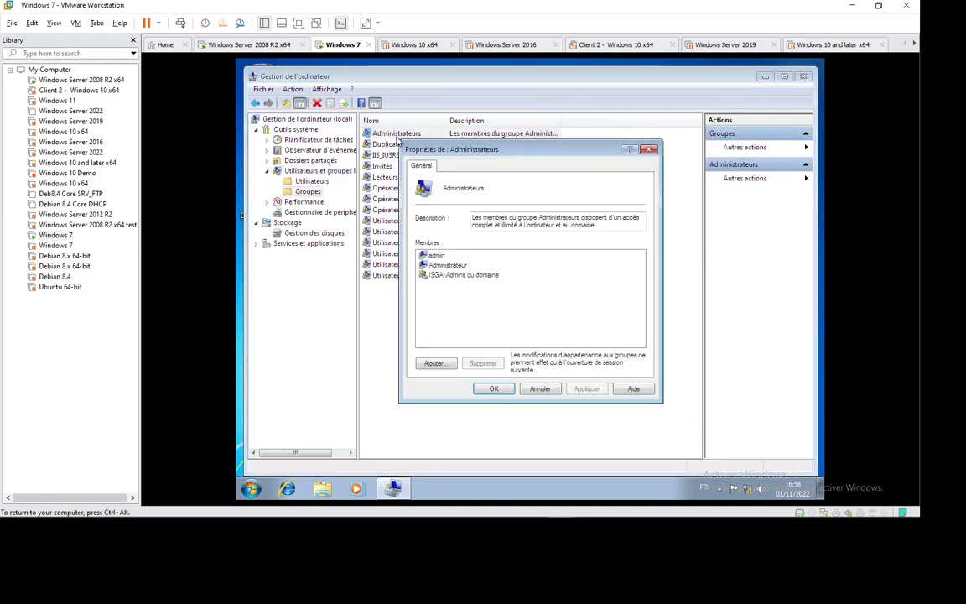
pyautogui.click(434, 364)
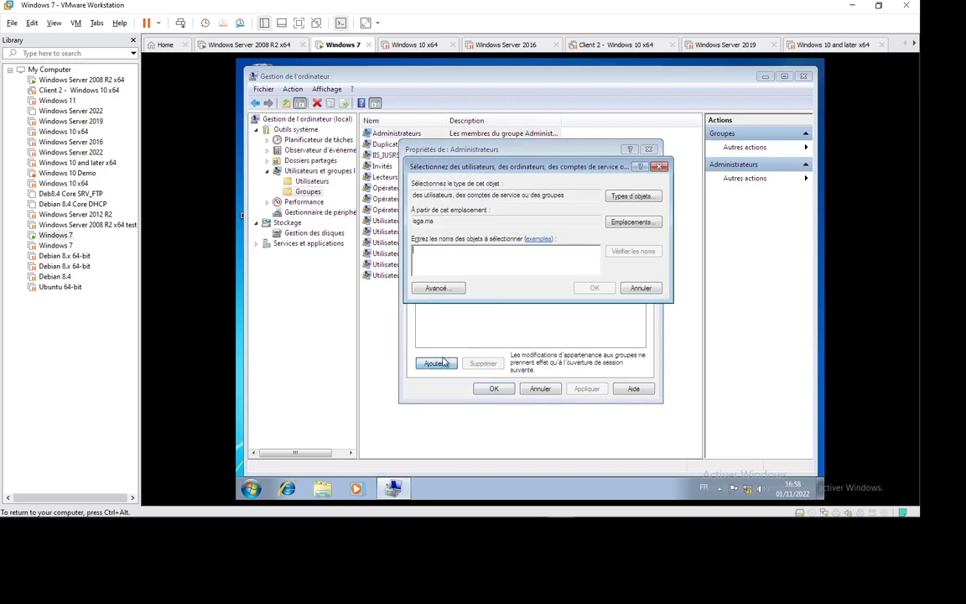
pyautogui.write('user7')
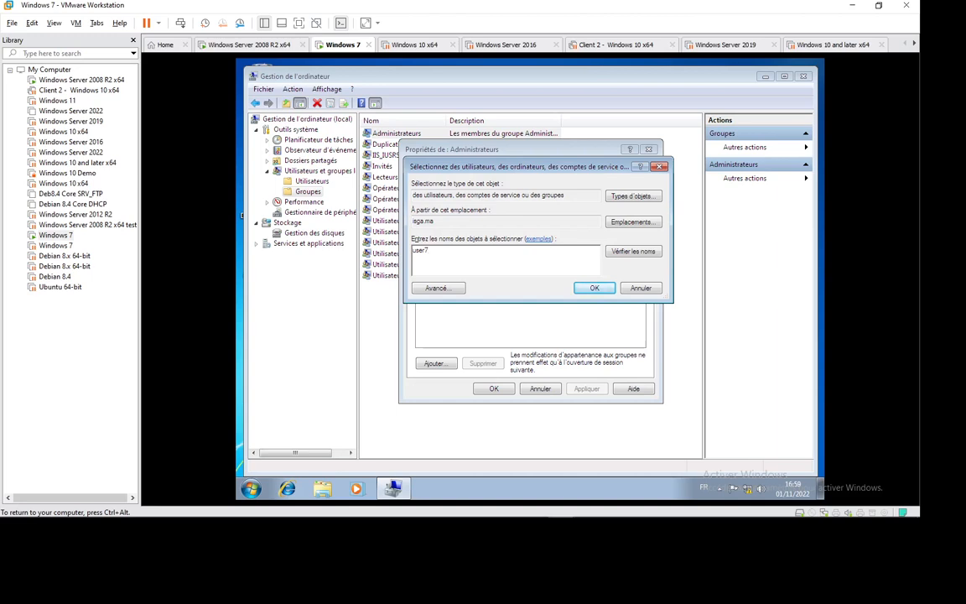
# Verify the name user7 using the domain account's credentials, then confirm adding ISGA\user7 to Administrateurs
pyautogui.click(634, 251)
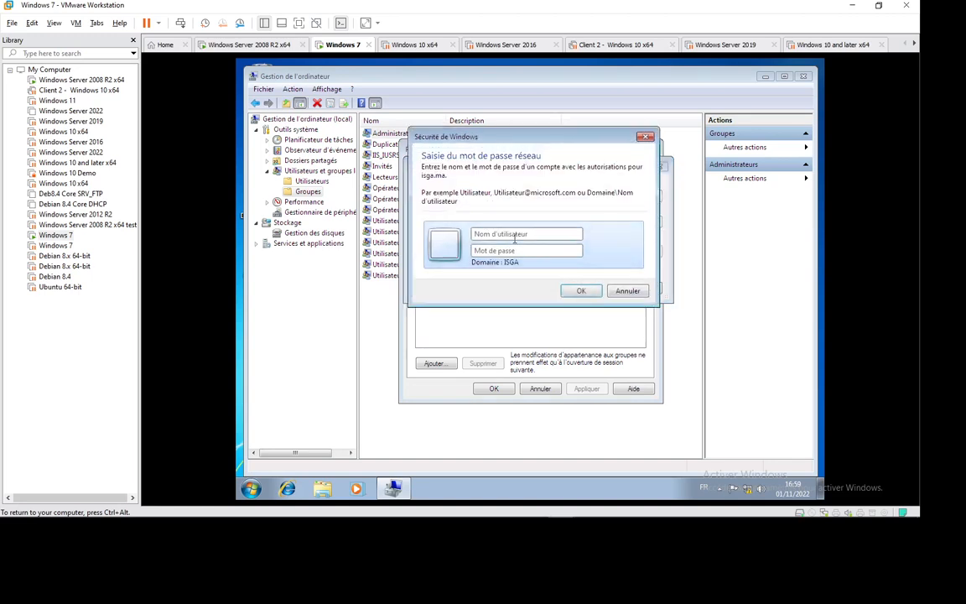
pyautogui.click(514, 238)
pyautogui.write('user7')
pyautogui.press('Tab')
pyautogui.write('*********')
pyautogui.press('Return')
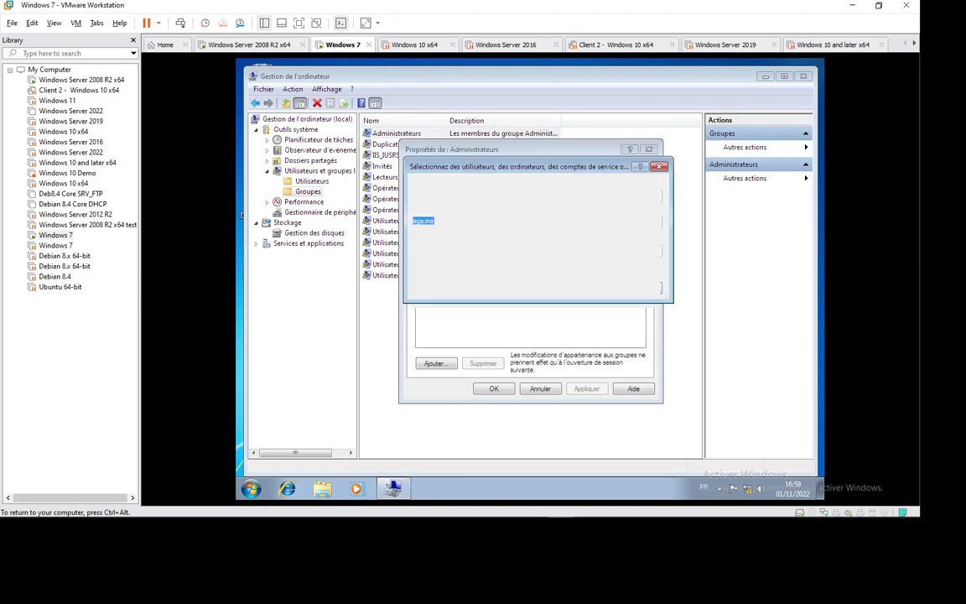
pyautogui.click(591, 287)
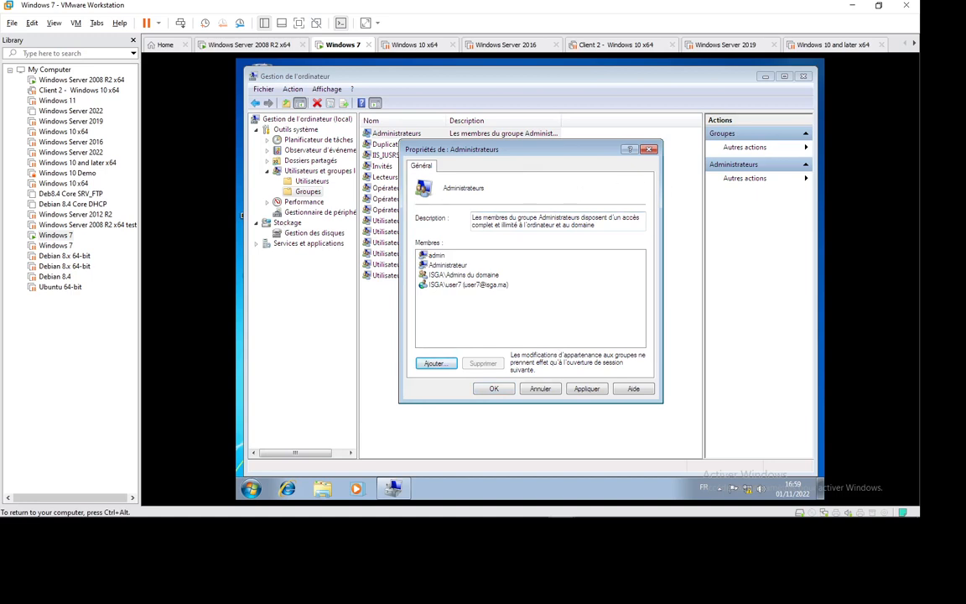
# Capture the VM window with the host's Snipping Tool, then close the Administrateurs properties with OK
pyautogui.moveTo(533, 520)
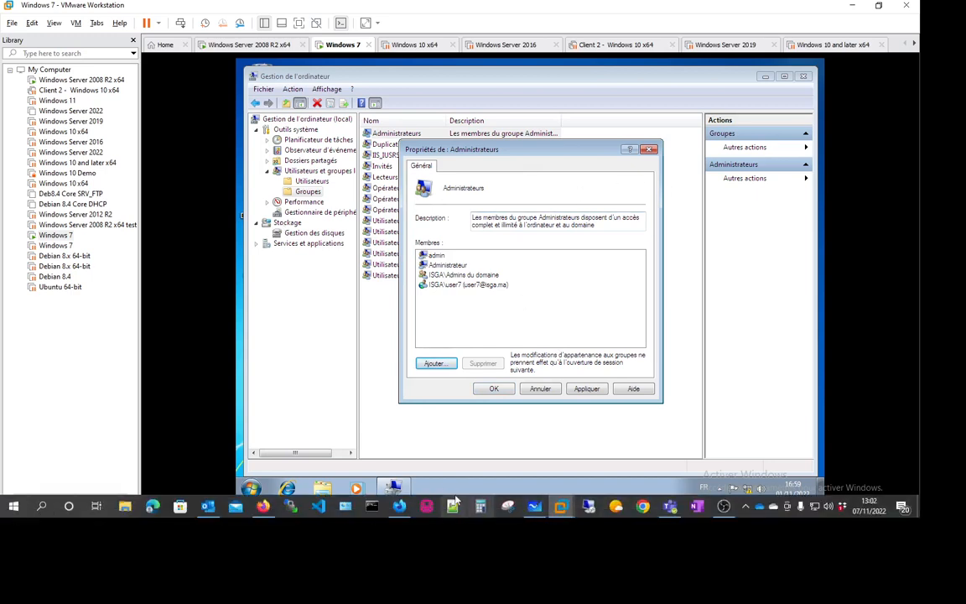
pyautogui.moveTo(738, 515)
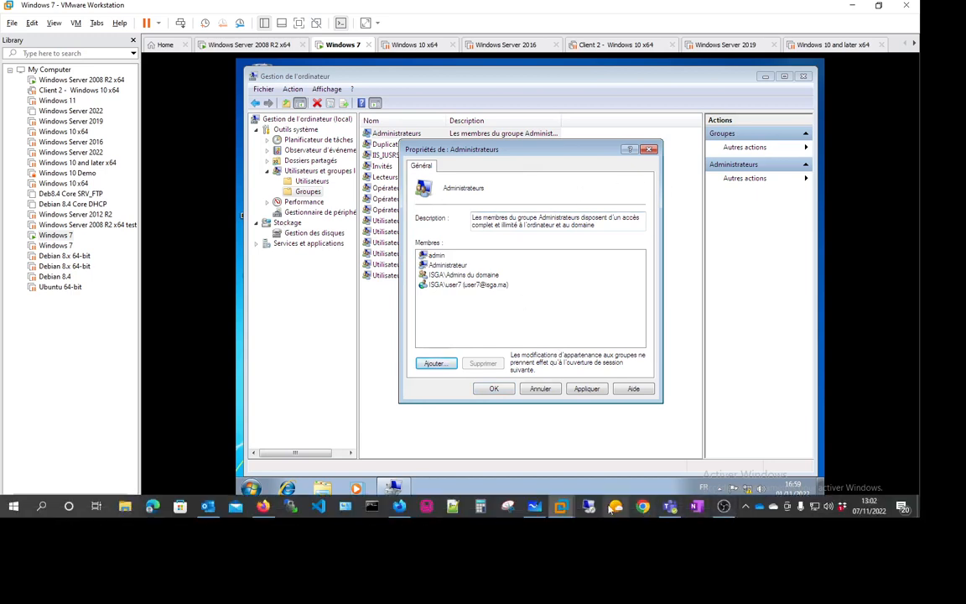
pyautogui.click(508, 508)
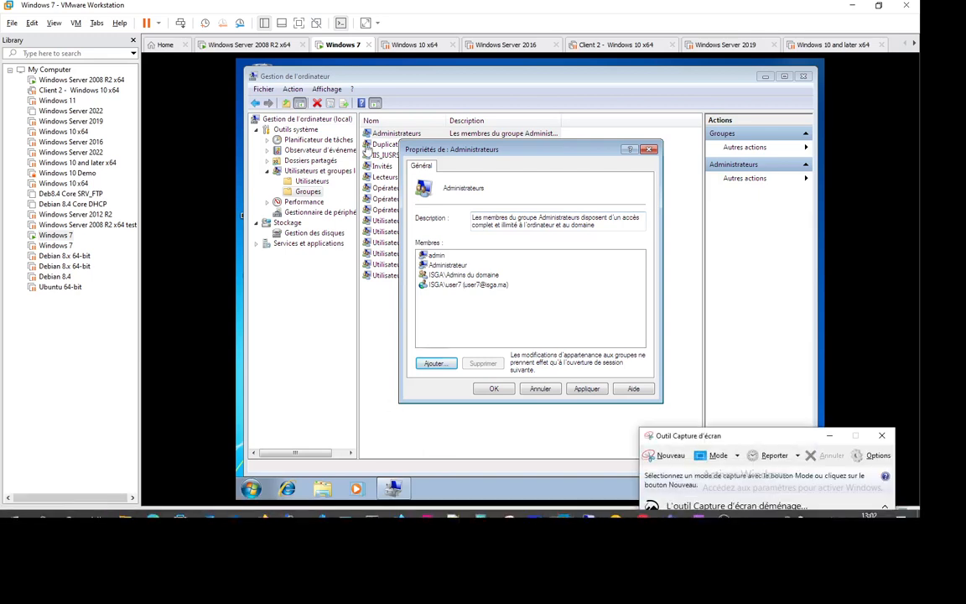
pyautogui.click(670, 457)
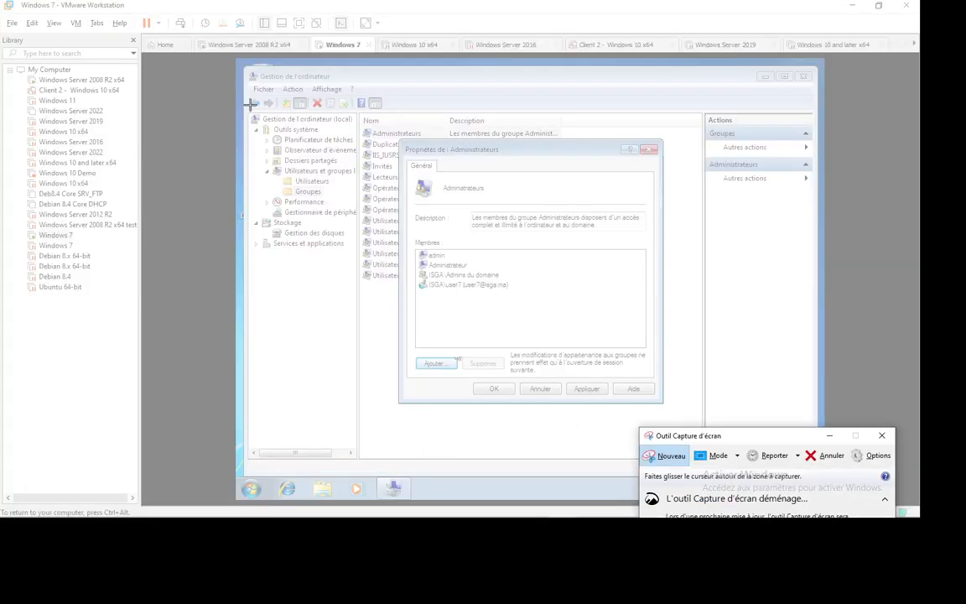
pyautogui.moveTo(243, 67); pyautogui.dragTo(815, 476)
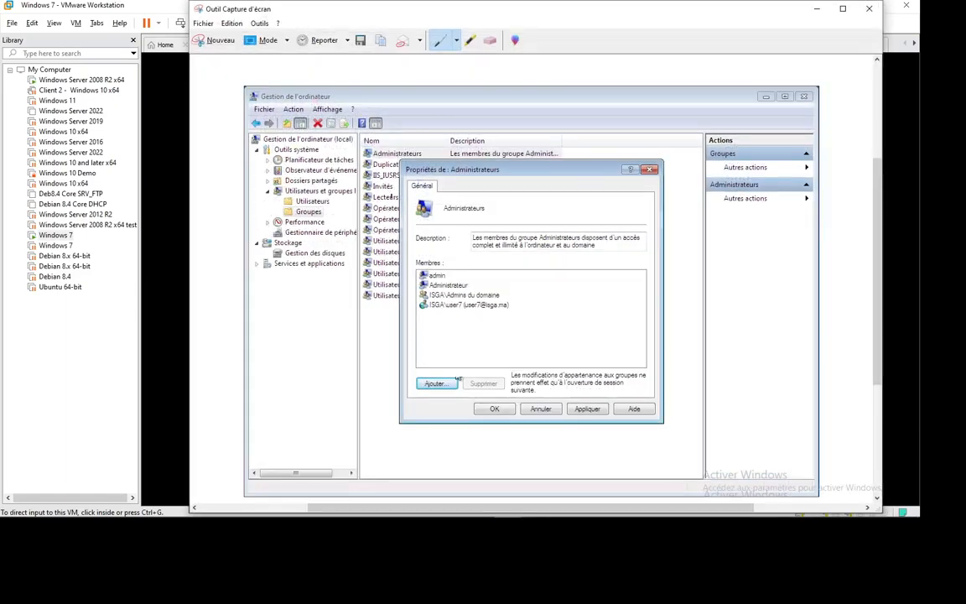
pyautogui.click(78, 377)
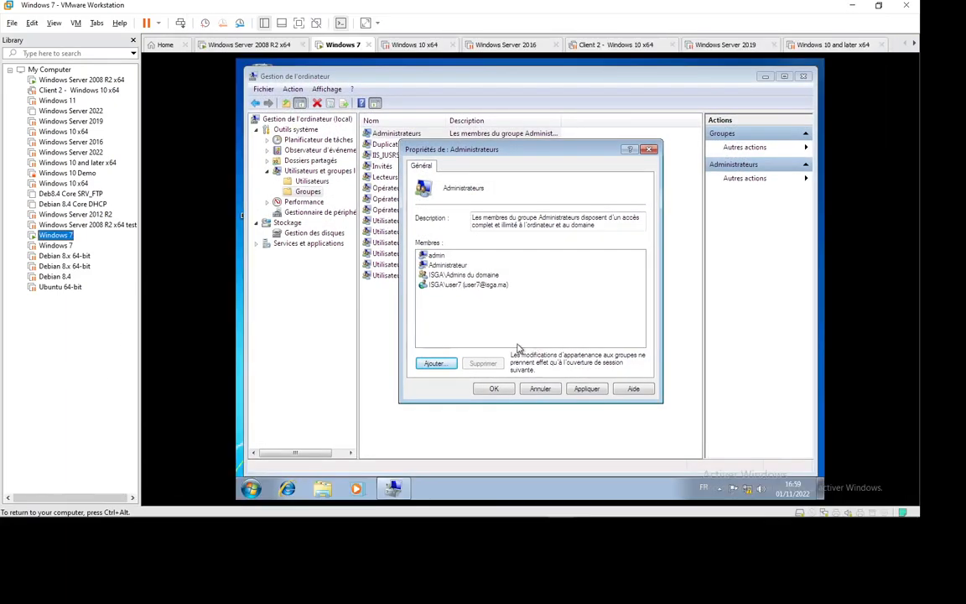
pyautogui.click(494, 390)
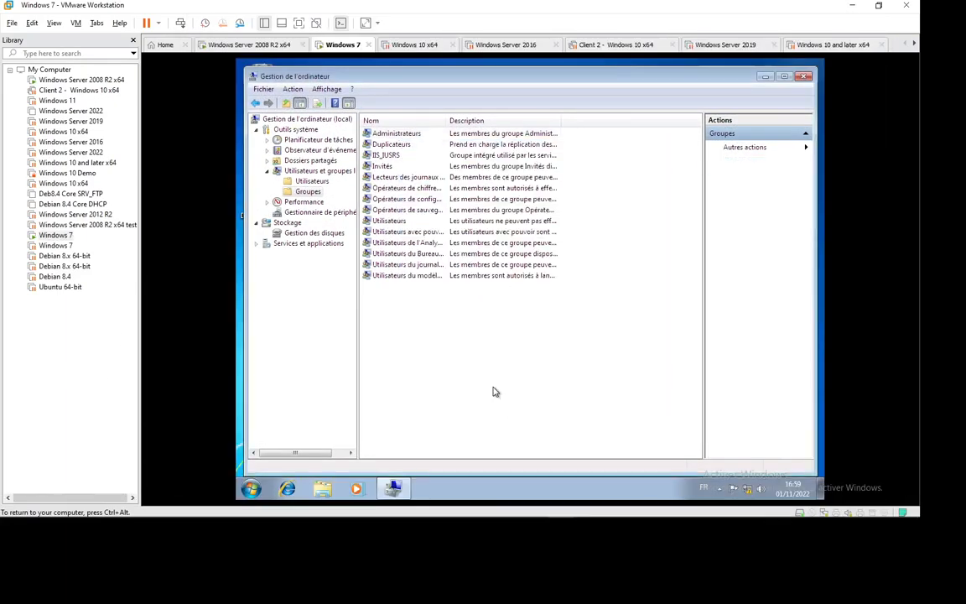
# Log user7 off via Fermer la session, then sign back in with the account password
pyautogui.click(253, 490)
pyautogui.click(456, 461)
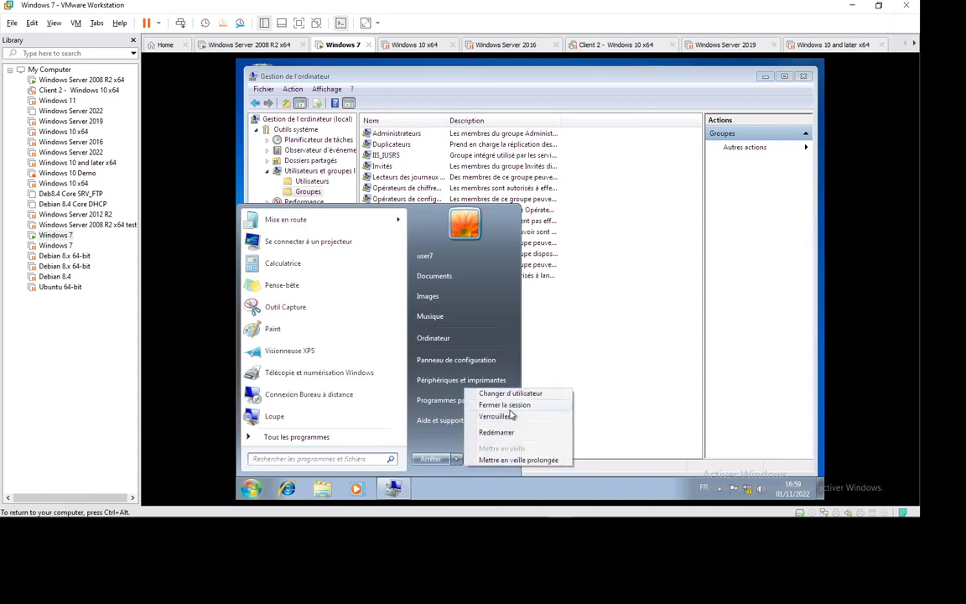
pyautogui.click(495, 405)
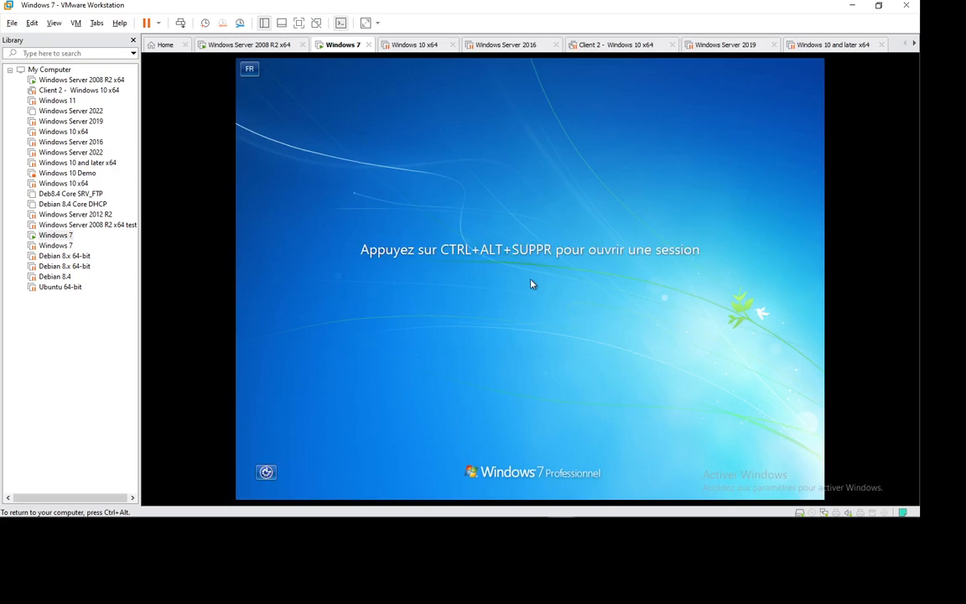
pyautogui.click(180, 23)
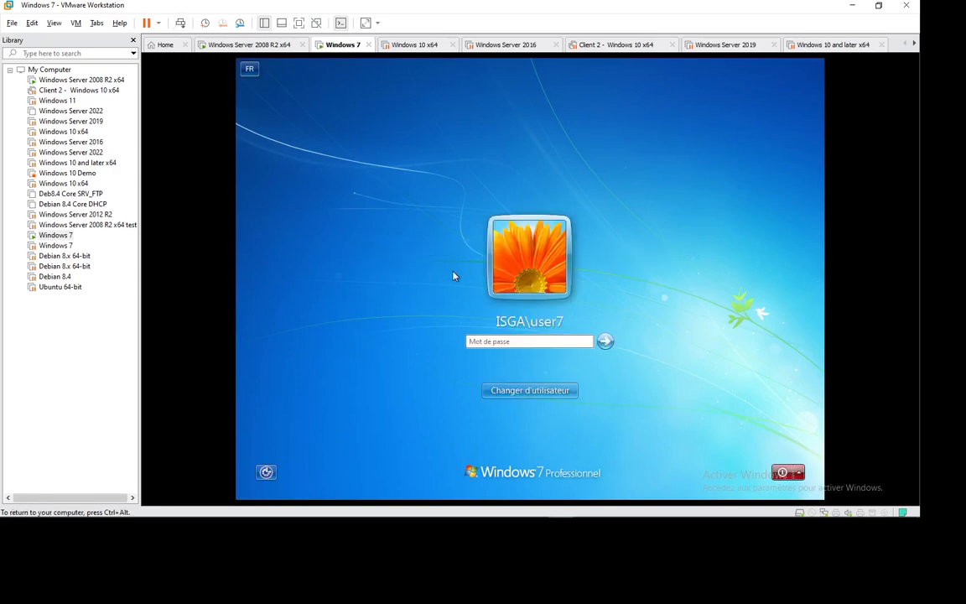
pyautogui.write('***')
pyautogui.press('Return')
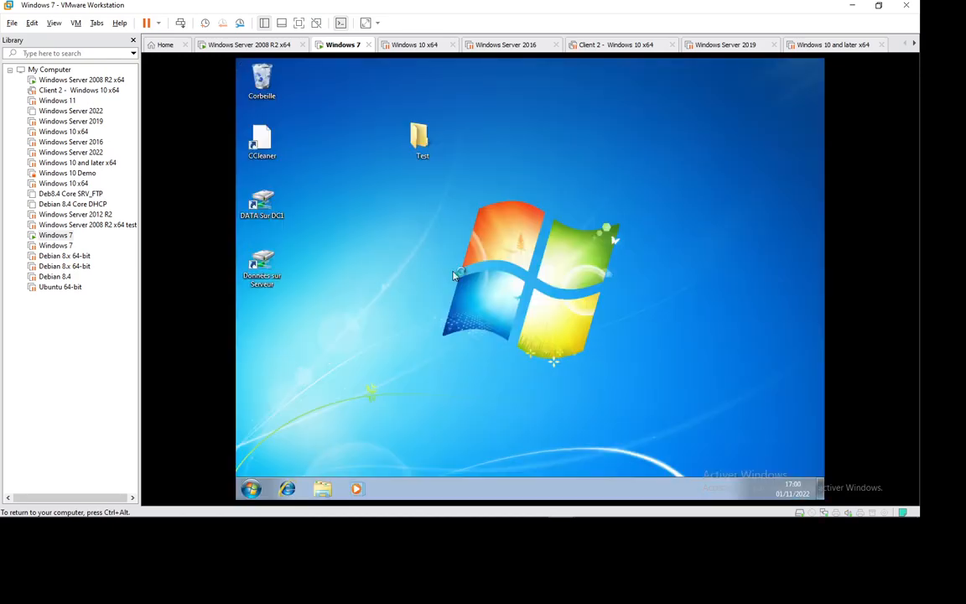
# From Explorer's Réseau entry, open the network and sharing settings and go to the adapter settings
pyautogui.rightClick(472, 228)
pyautogui.click(426, 256)
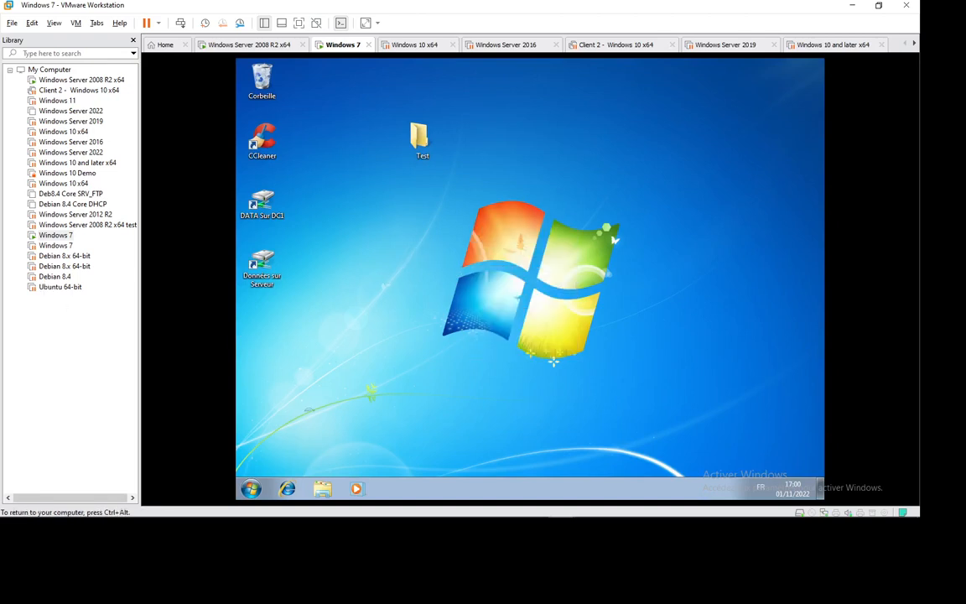
pyautogui.click(322, 488)
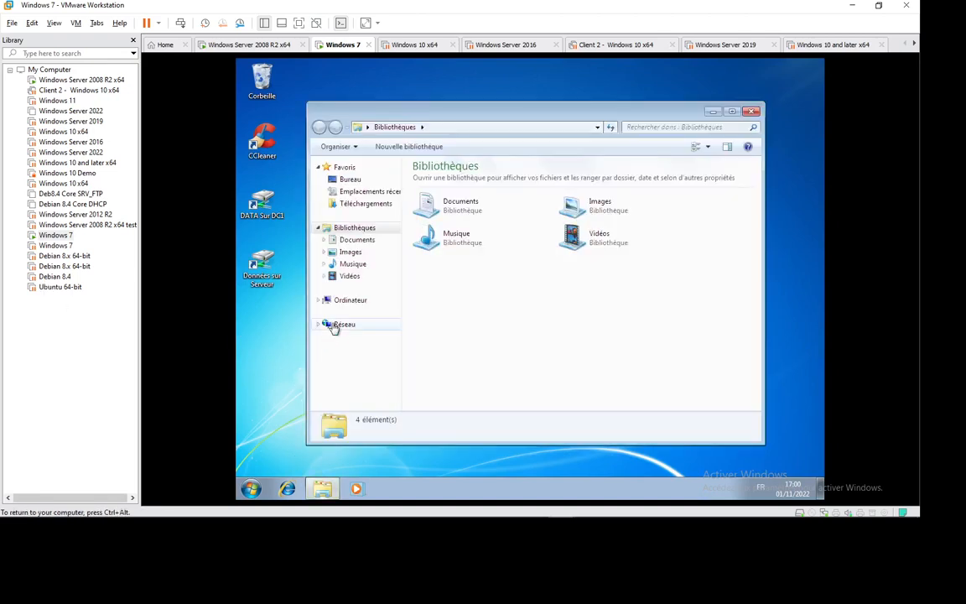
pyautogui.rightClick(336, 325)
pyautogui.click(409, 416)
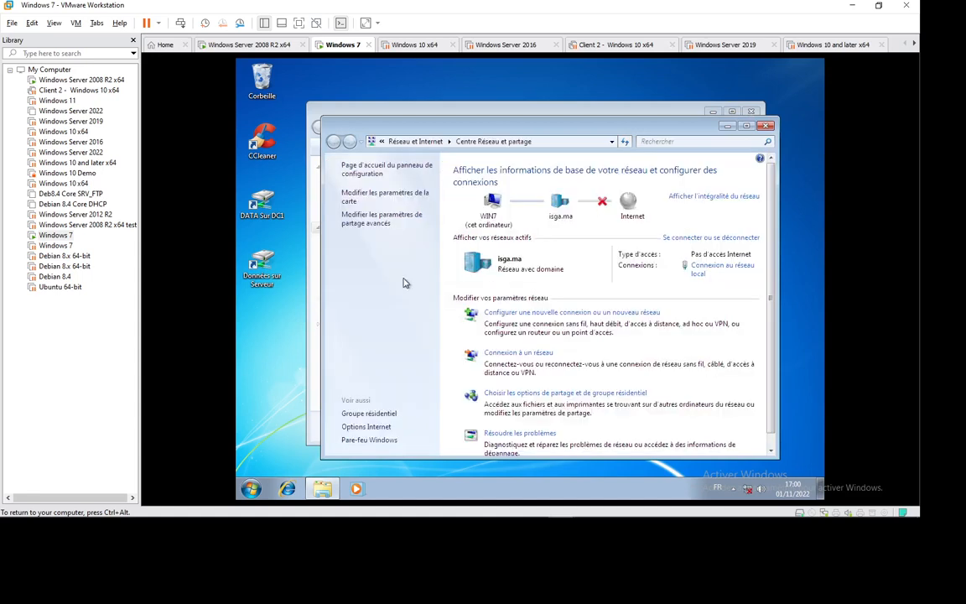
pyautogui.click(390, 197)
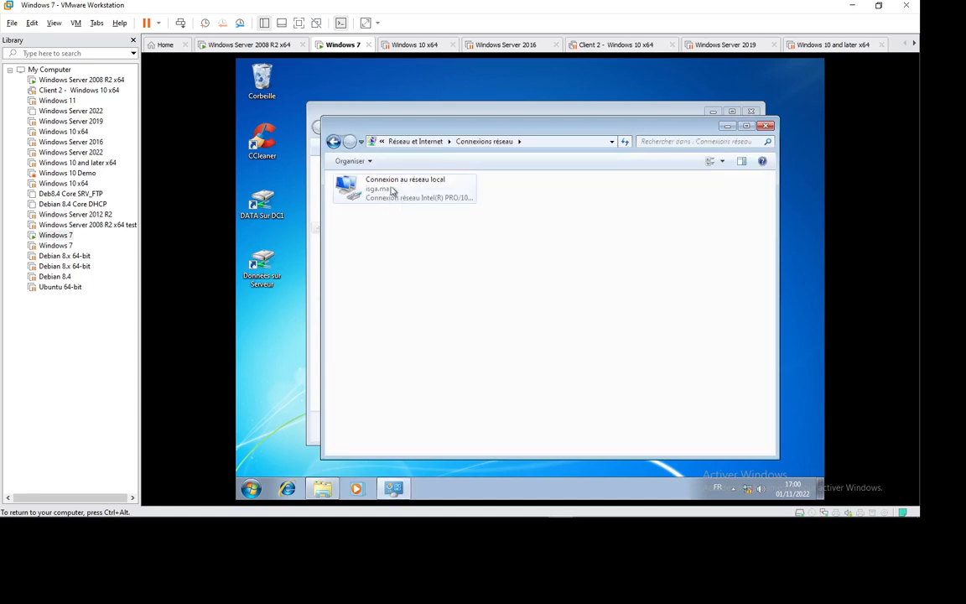
# Review Connexion au réseau local's TCP/IPv4 static IP and DNS settings, then close all network dialogs
pyautogui.rightClick(345, 185)
pyautogui.click(352, 187)
pyautogui.rightClick(369, 193)
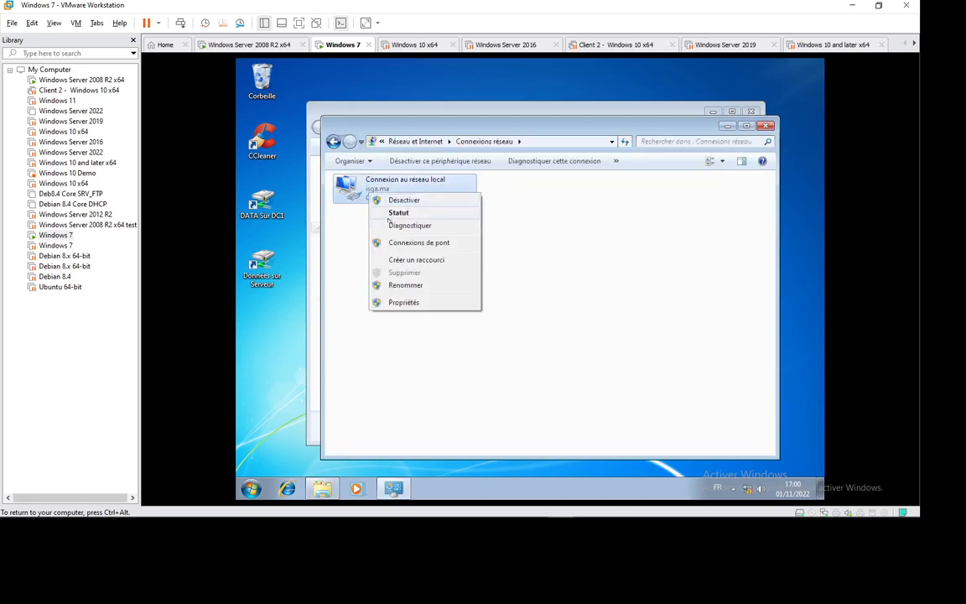
pyautogui.click(410, 302)
pyautogui.doubleClick(428, 302)
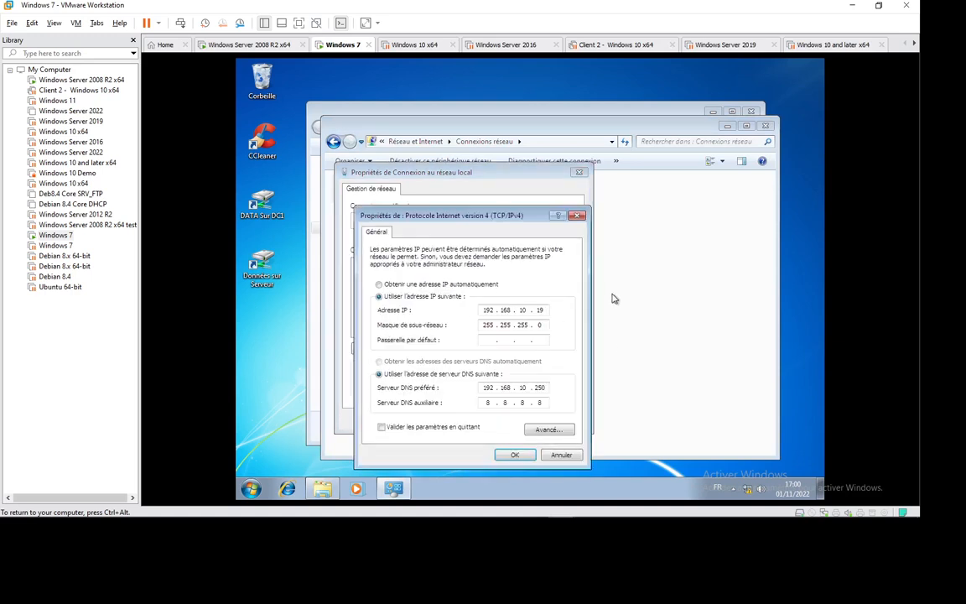
pyautogui.click(578, 215)
pyautogui.click(579, 172)
pyautogui.click(765, 127)
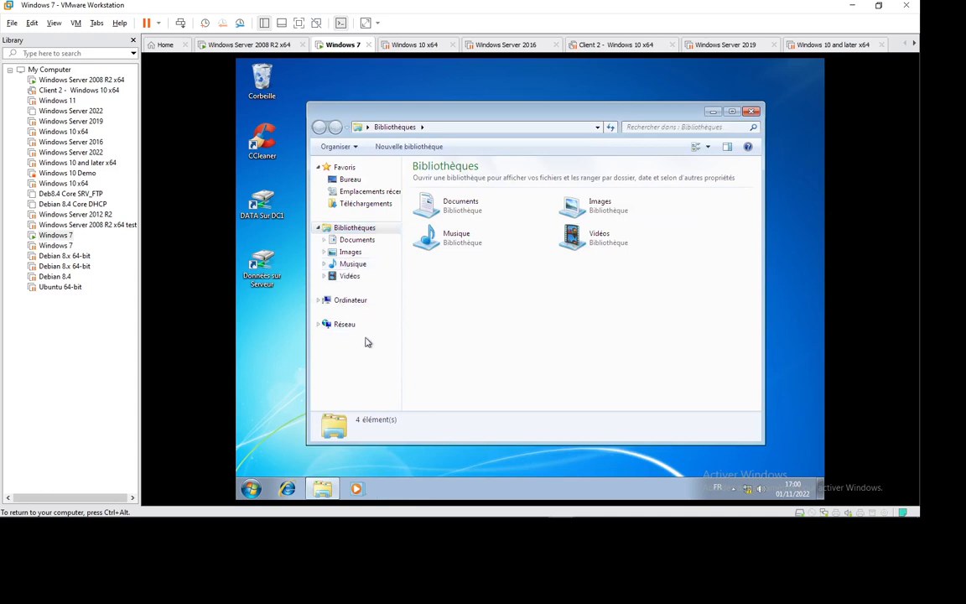
# Open the gpsi share on \\192.168.10.250 using the Run prompt
pyautogui.press('super+r')
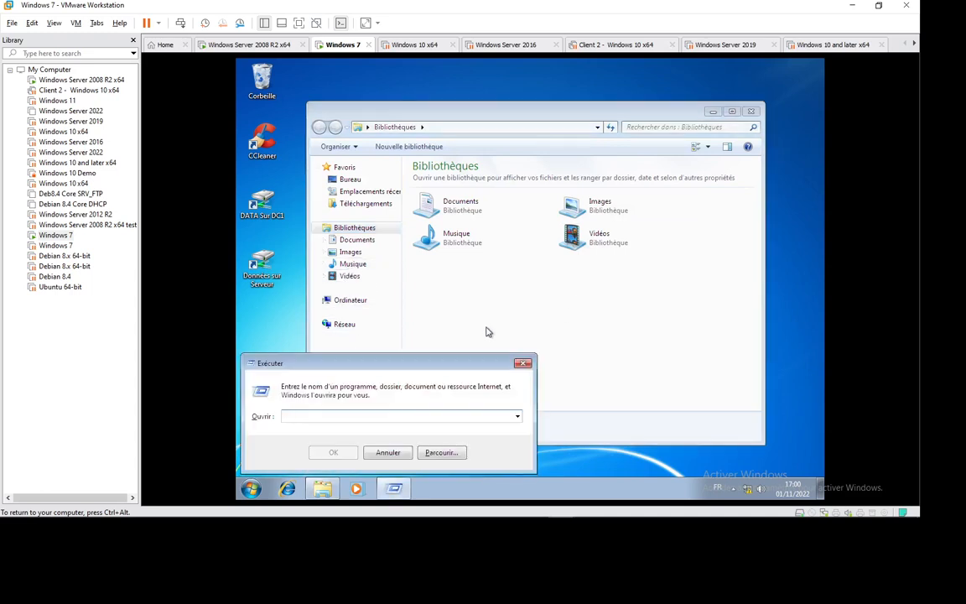
pyautogui.write('\\\\192')
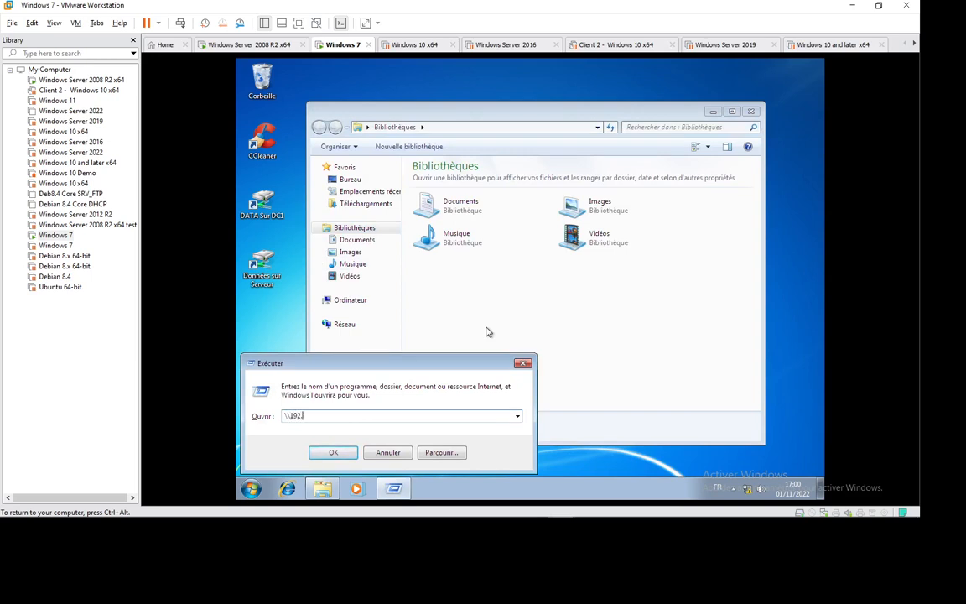
pyautogui.write('.168.10.250')
pyautogui.press('Return')
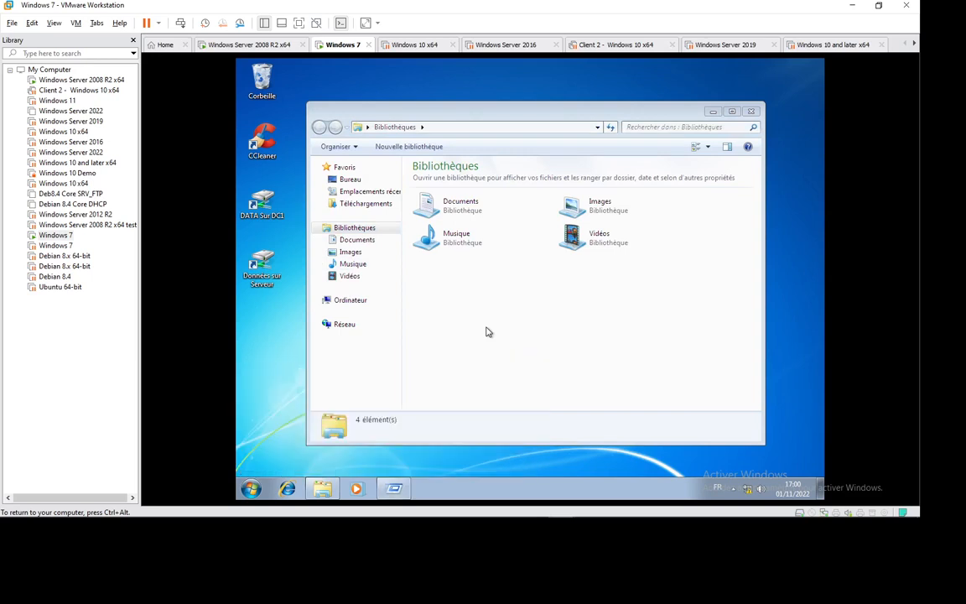
pyautogui.doubleClick(476, 286)
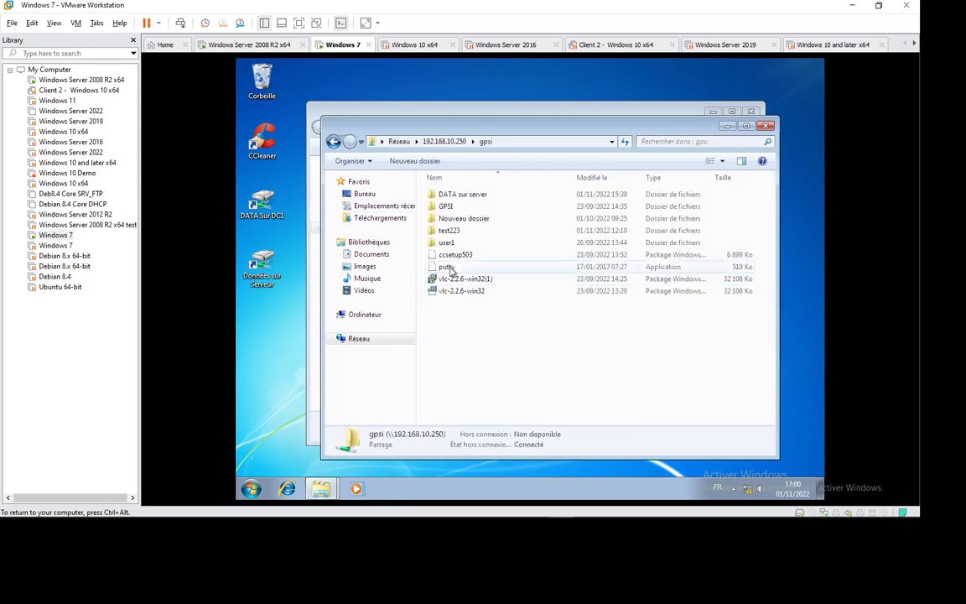
# Run the vlc-2.2.6-win32 msi package, allowing it, and dismiss its expired-package error
pyautogui.doubleClick(457, 291)
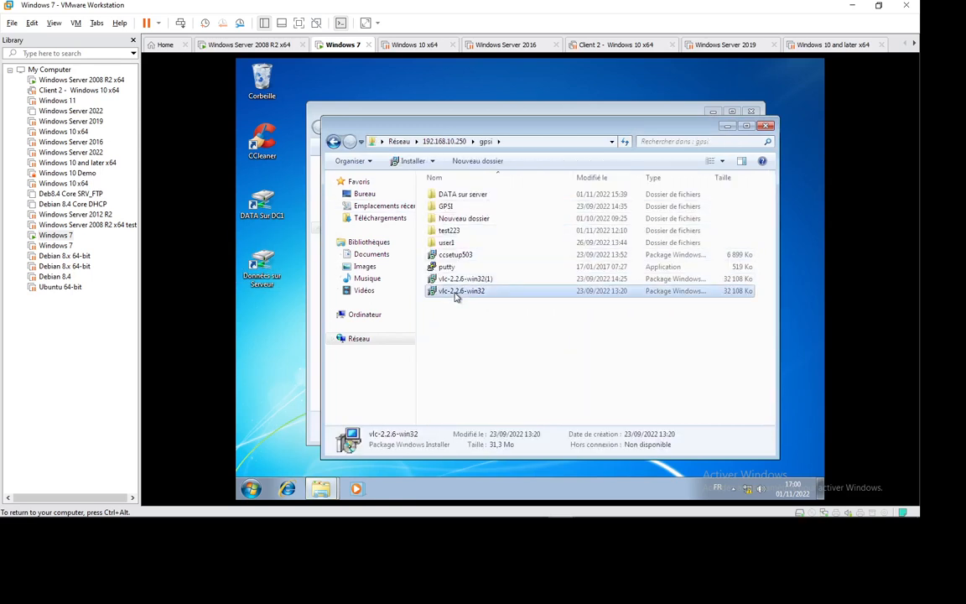
pyautogui.click(560, 286)
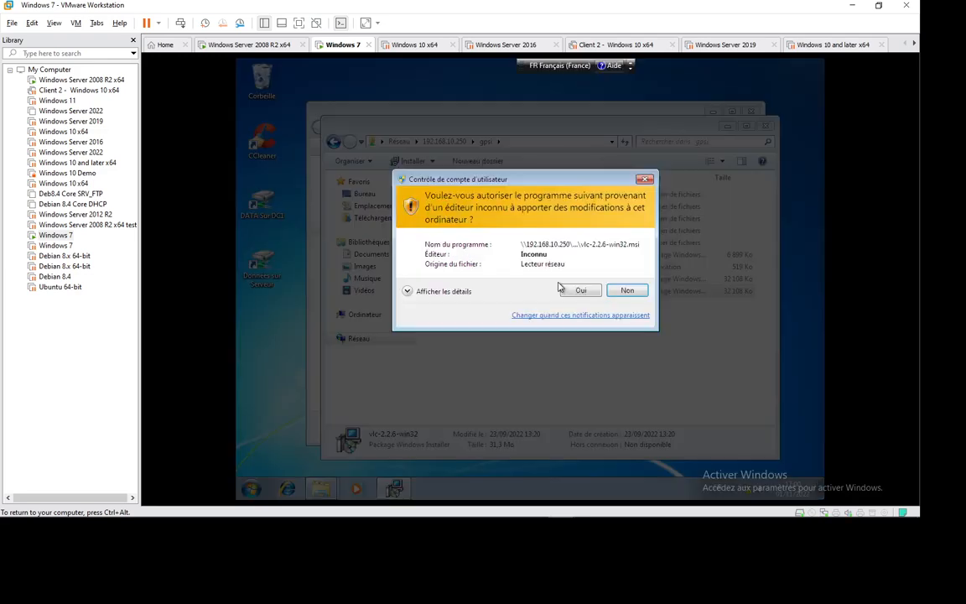
pyautogui.click(562, 290)
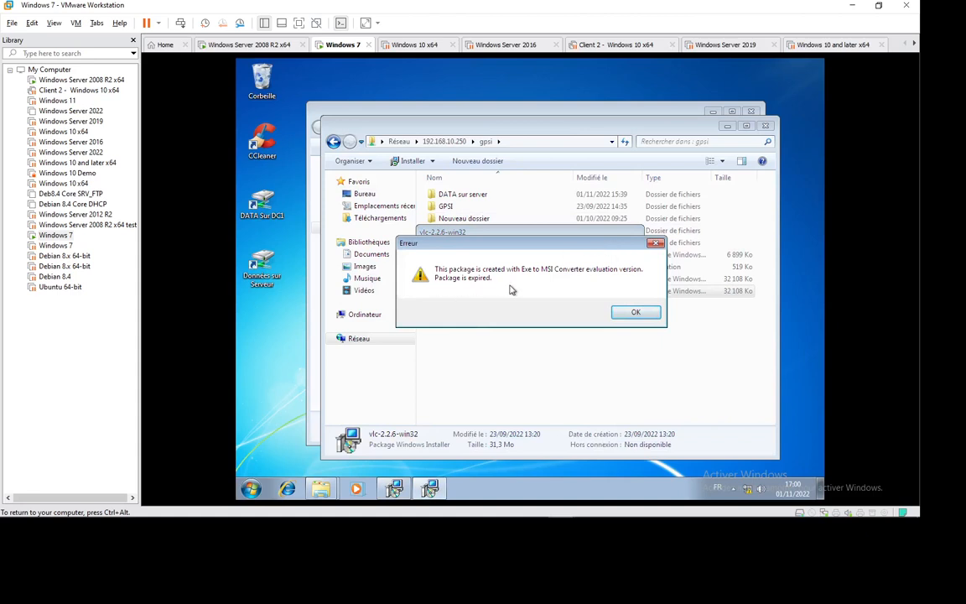
pyautogui.click(634, 312)
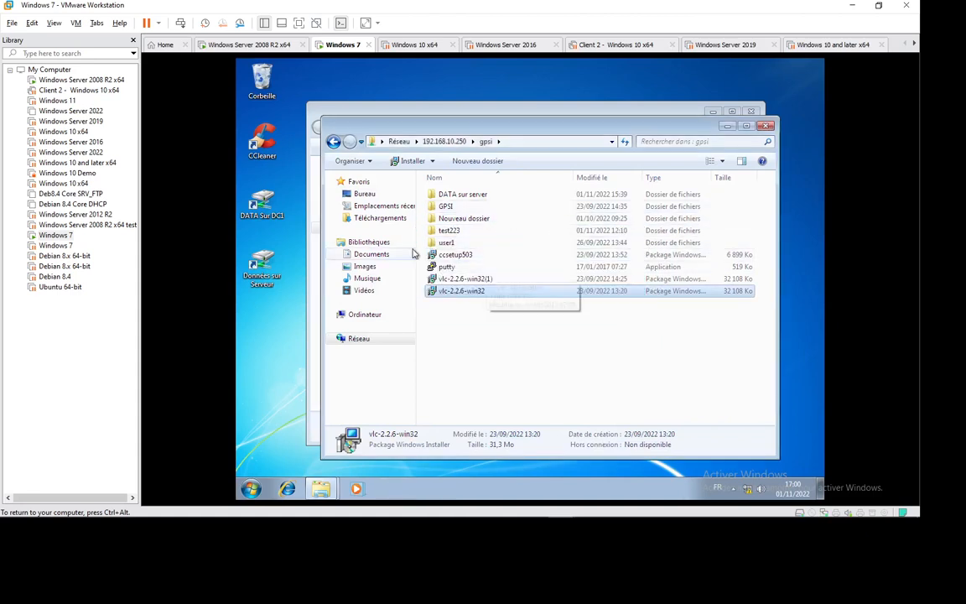
# Launch vlc-2.2.6-win32.exe from the GPSI folder and run its wizard with default language, components and folder
pyautogui.doubleClick(445, 206)
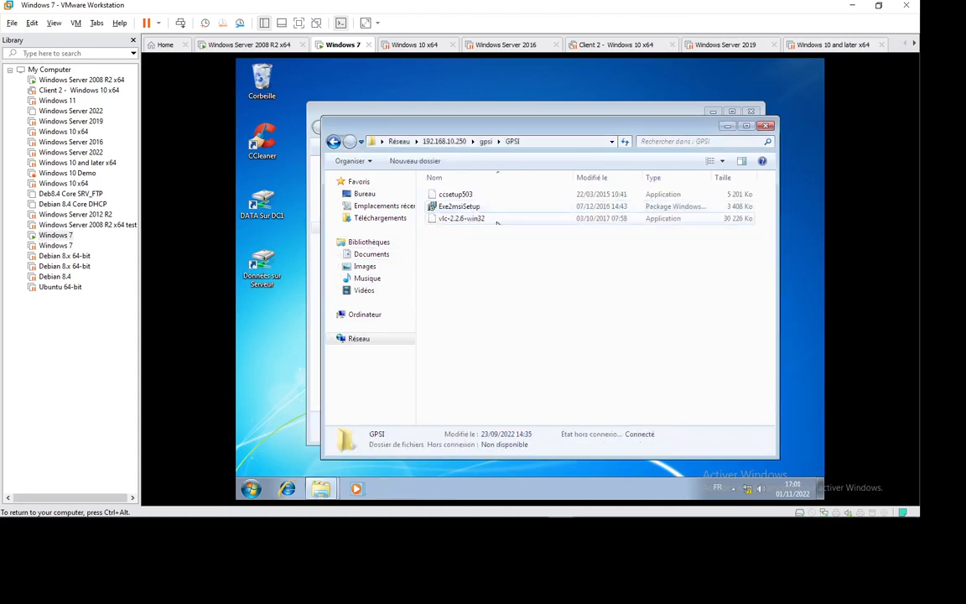
pyautogui.doubleClick(460, 220)
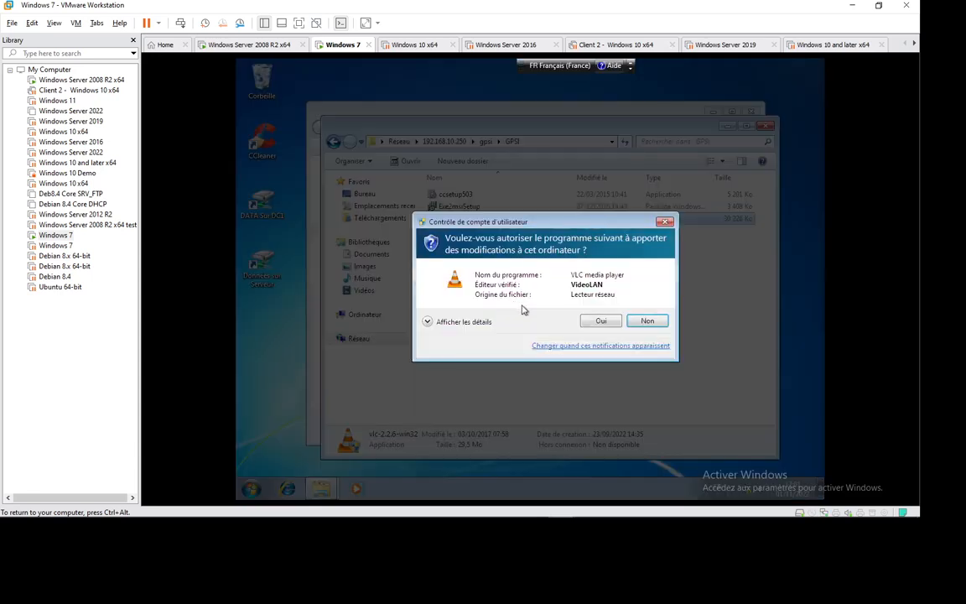
pyautogui.click(603, 320)
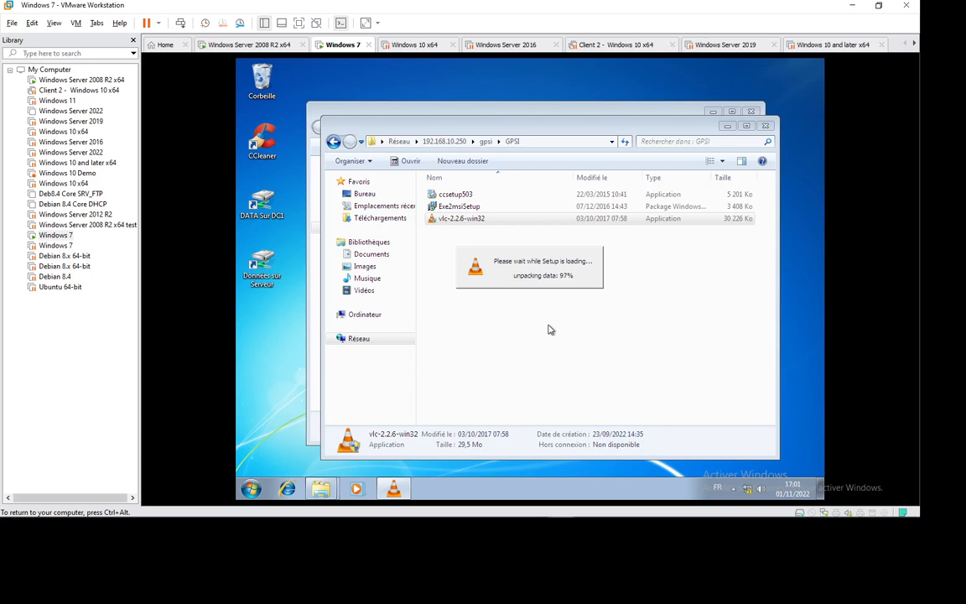
pyautogui.click(535, 298)
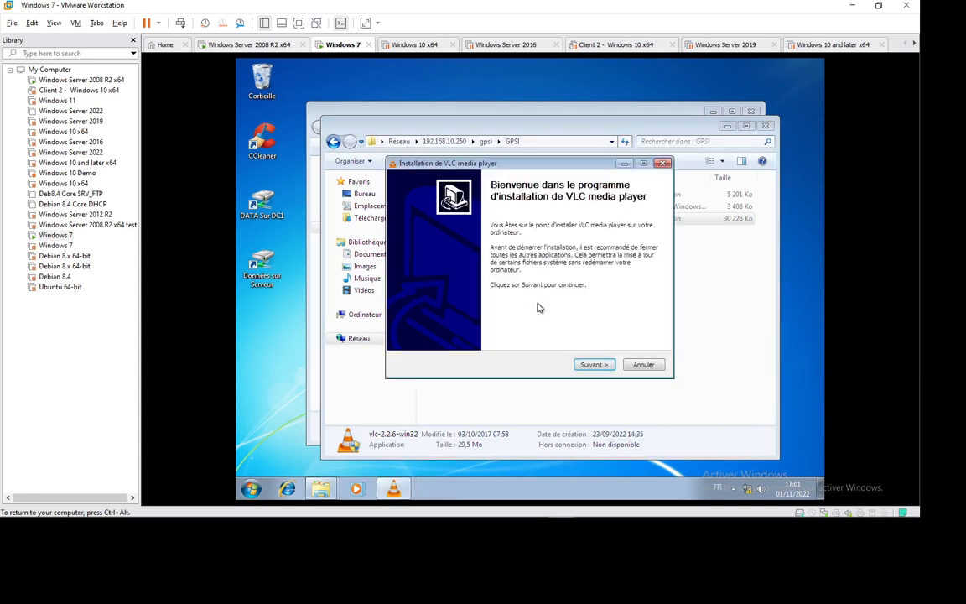
pyautogui.click(591, 364)
pyautogui.click(586, 365)
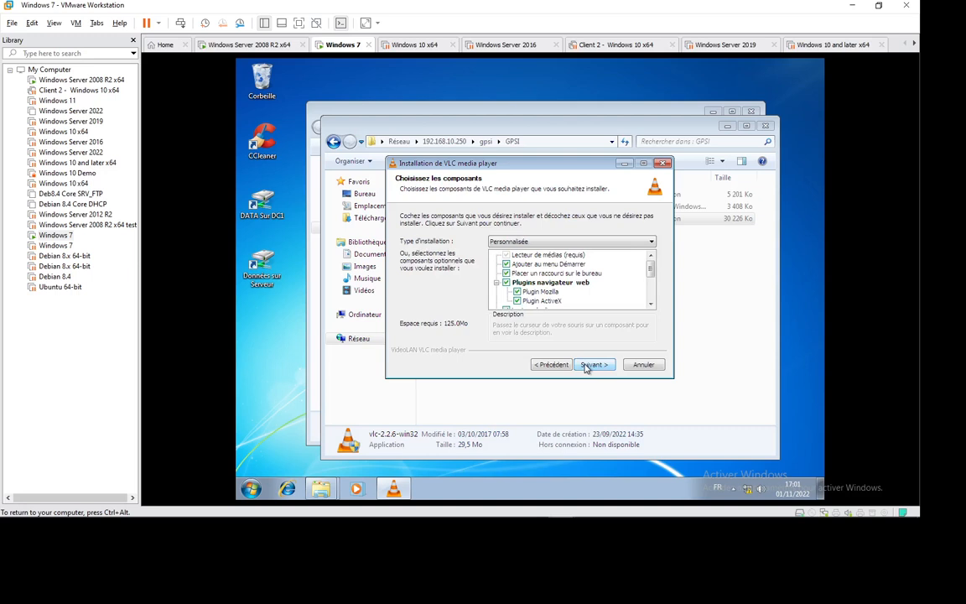
pyautogui.click(586, 365)
pyautogui.click(586, 365)
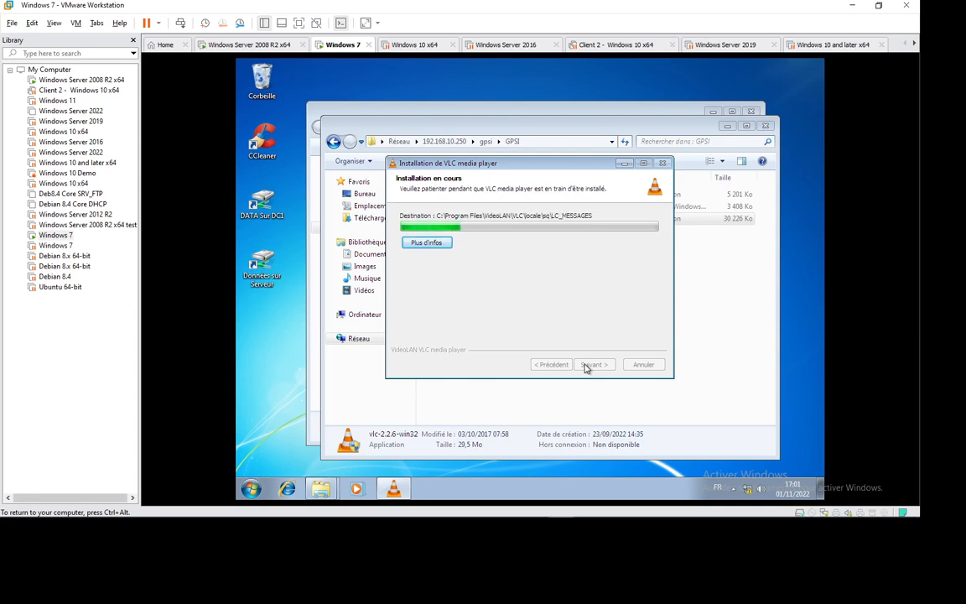
# Finish the VLC installation, accept its privacy and network settings, and close VLC
pyautogui.moveTo(823, 521)
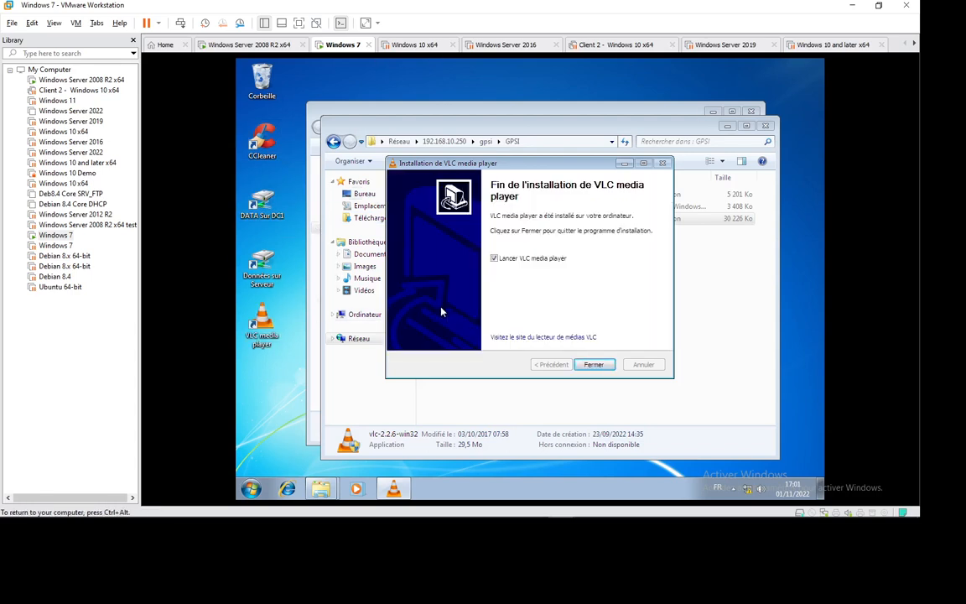
pyautogui.click(593, 365)
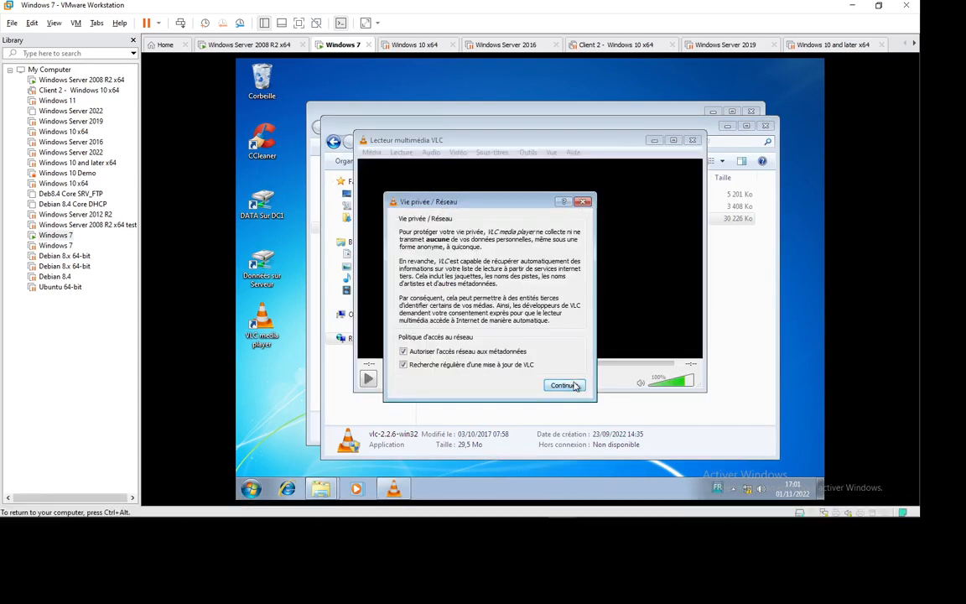
pyautogui.click(575, 385)
pyautogui.click(695, 137)
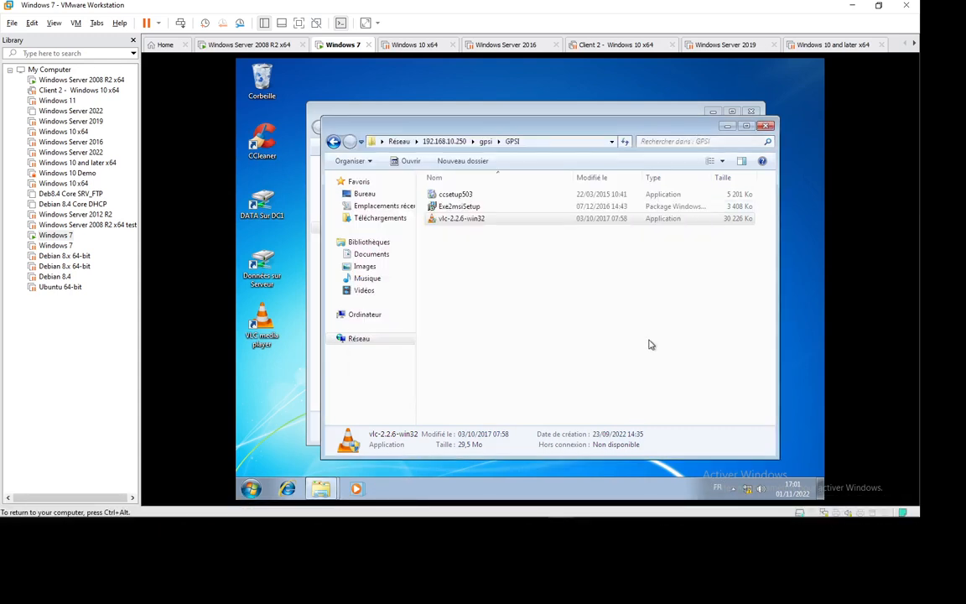
# Close the GPSI and libraries Explorer windows
pyautogui.click(765, 126)
pyautogui.click(752, 110)
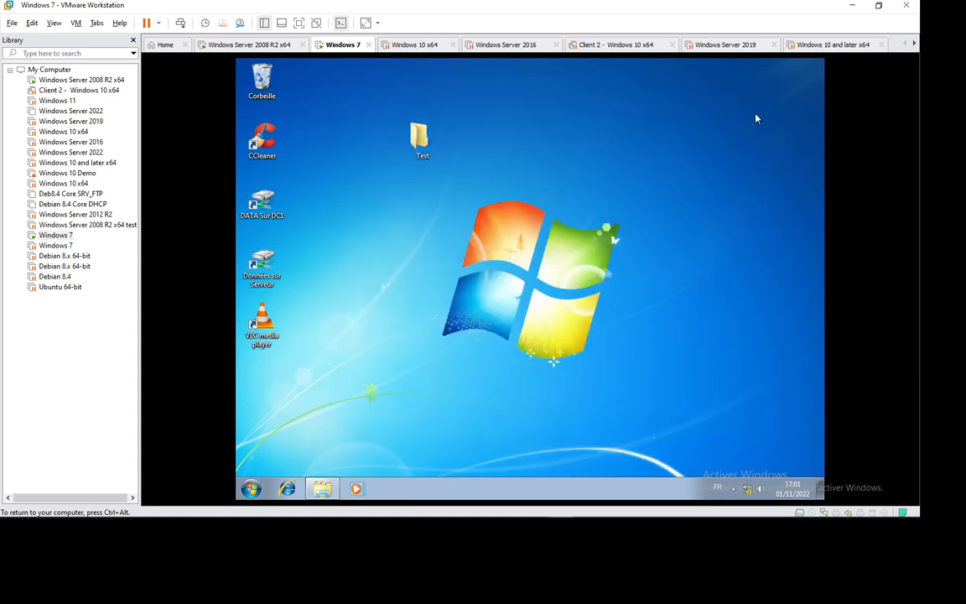
pyautogui.rightClick(470, 177)
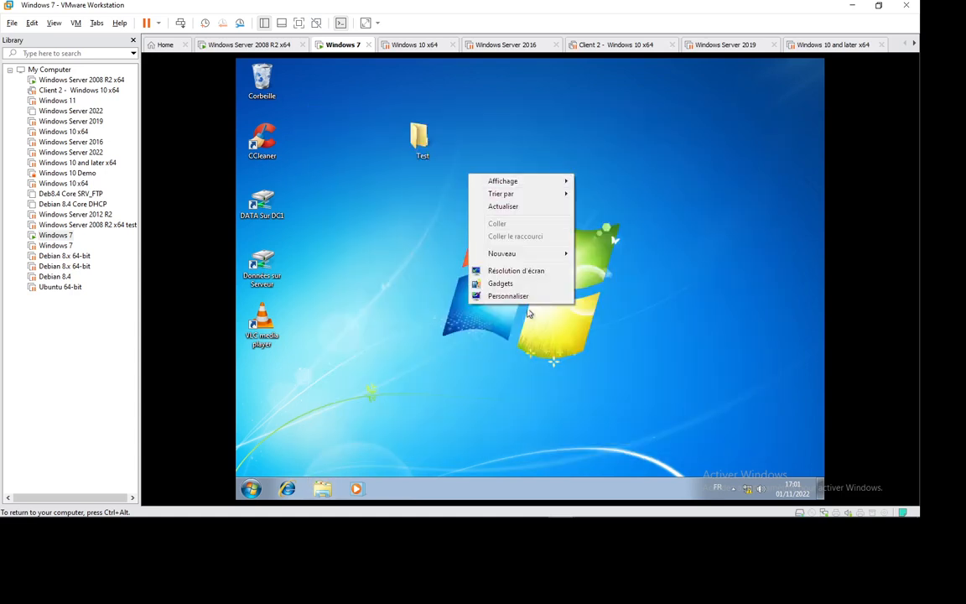
pyautogui.click(362, 360)
# Open the Control Panel's Programmes page from the Start menu
pyautogui.click(259, 493)
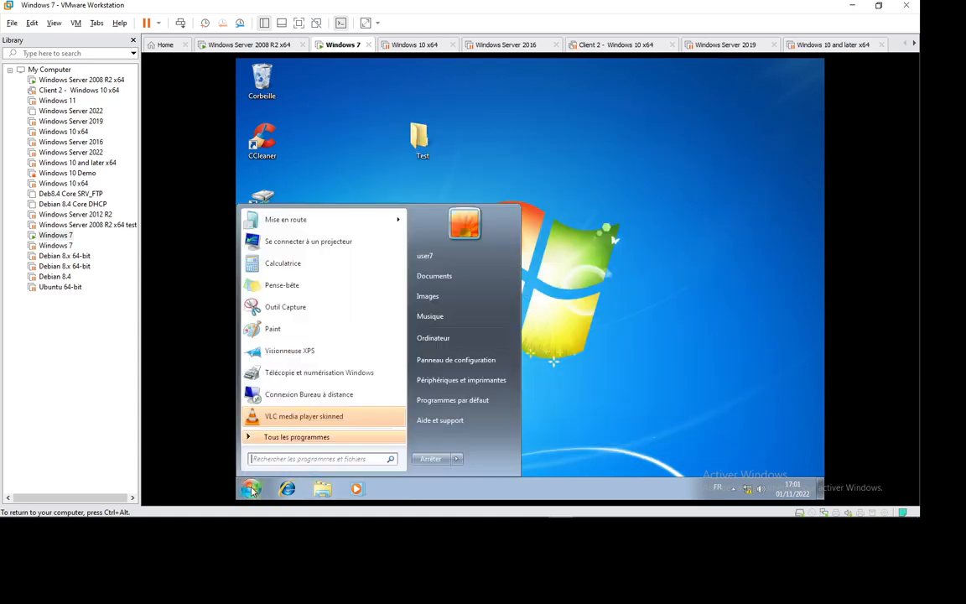
pyautogui.click(470, 362)
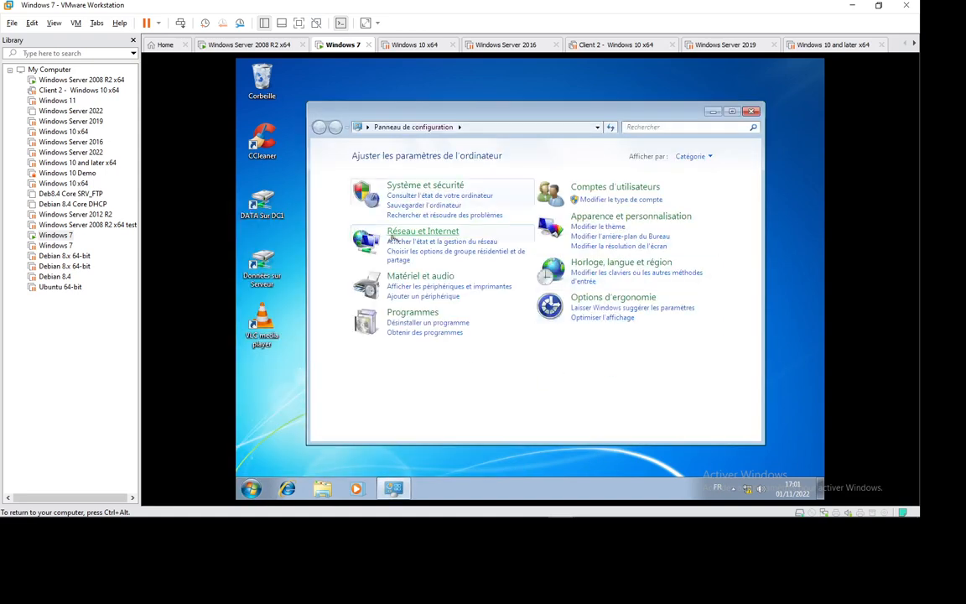
pyautogui.click(412, 313)
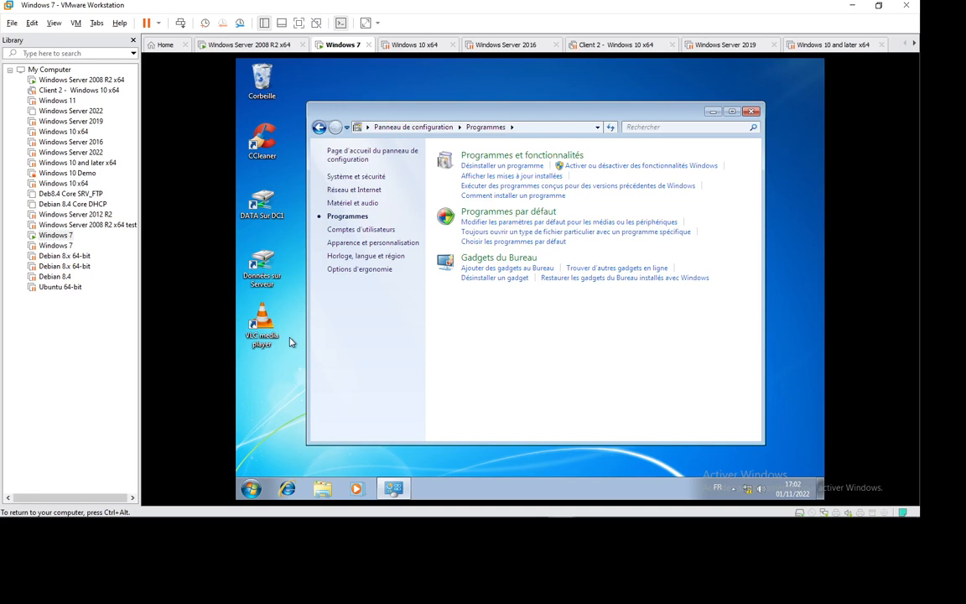
pyautogui.moveTo(507, 508)
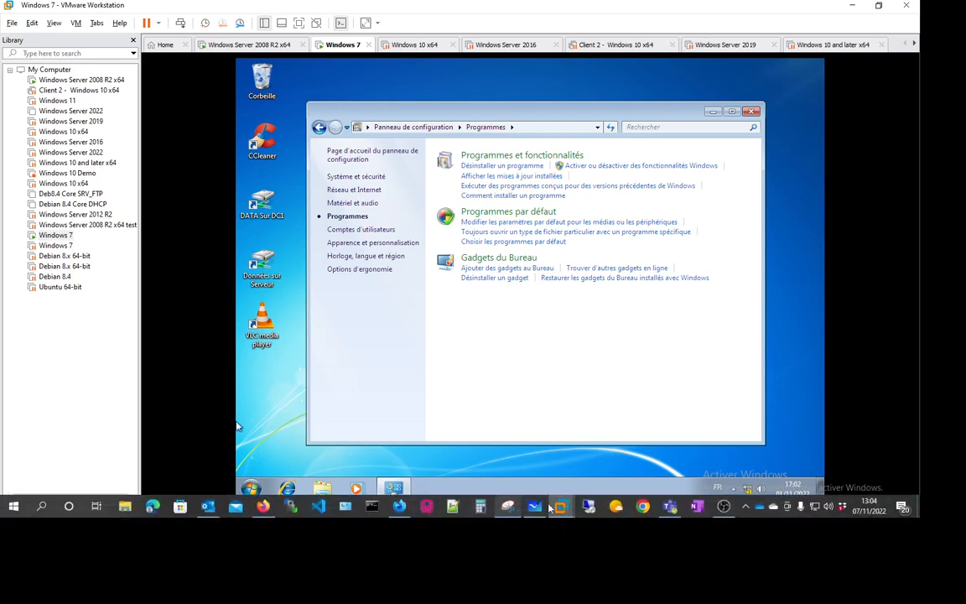
pyautogui.click(746, 507)
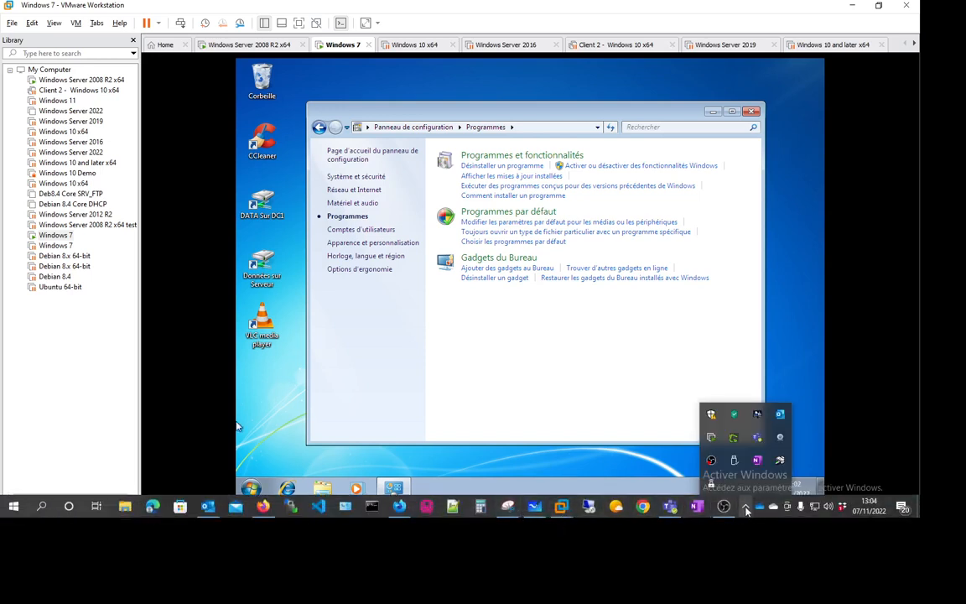